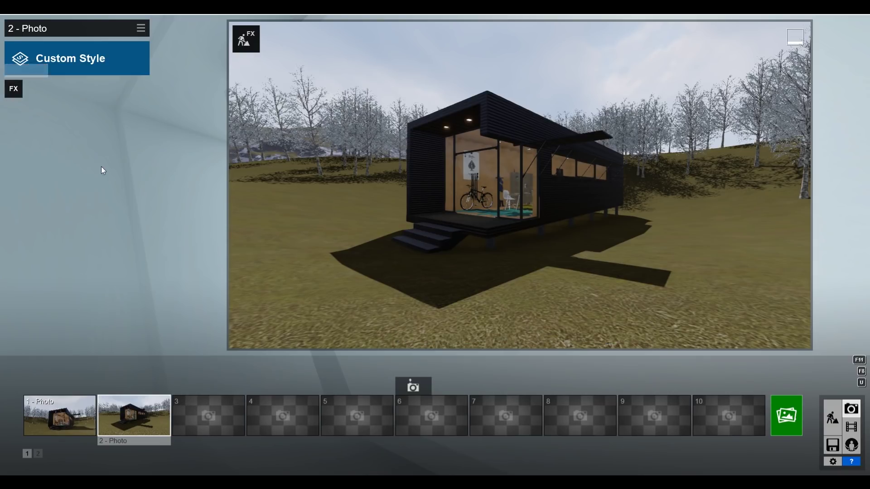
- Add the Weather Precipitation effect to the photo and push Rain/Snow toward snow
left_click(13, 93)
left_click(334, 87)
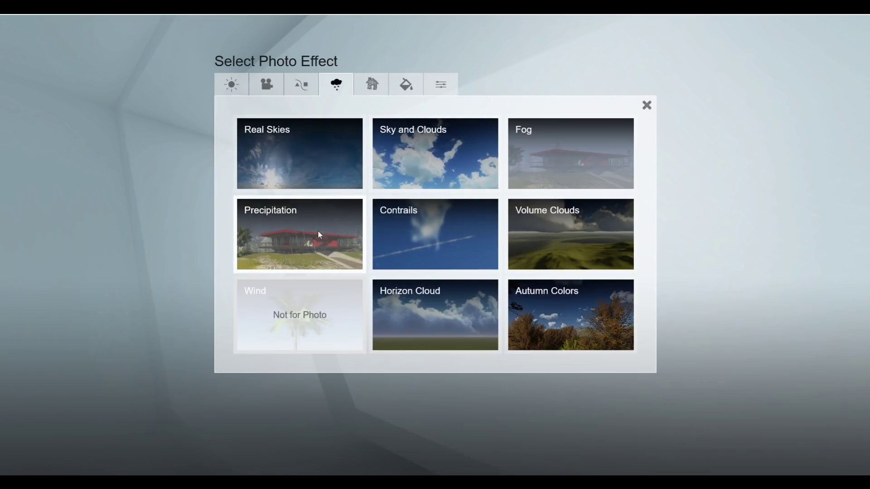
left_click(290, 217)
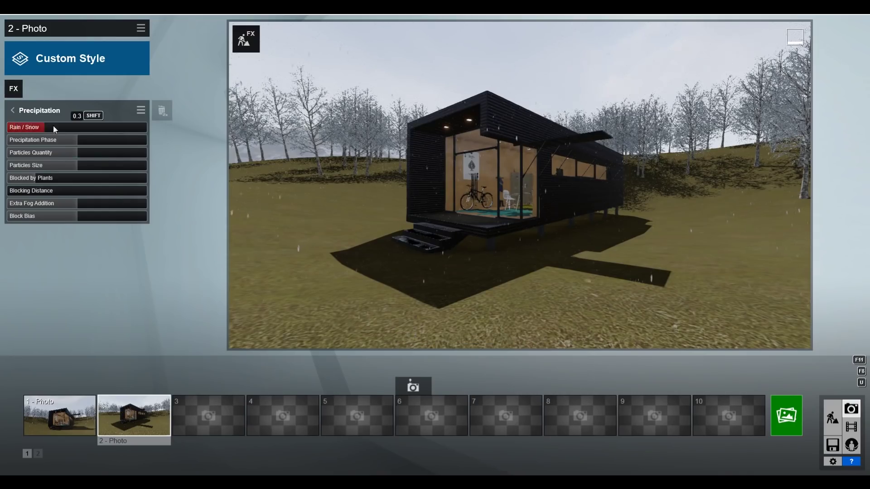
left_click_drag(53, 128, 91, 129)
left_click_drag(152, 131, 153, 131)
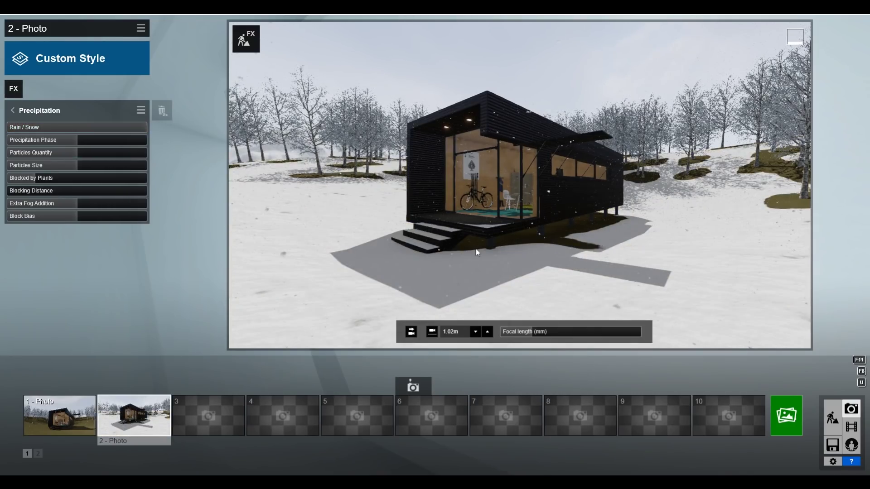
- Vary the precipitation Block Bias up to maximum, settle near -0.3, and stop plants blocking it
mouse_move(82, 216)
left_mouse_down()
mouse_move(61, 217)
mouse_move(121, 211)
left_mouse_up()
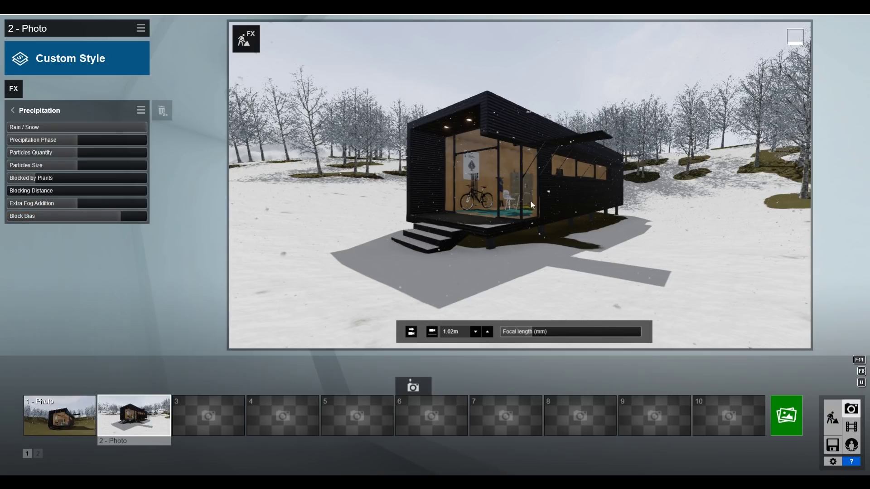
scroll(468, 185, "up", 5)
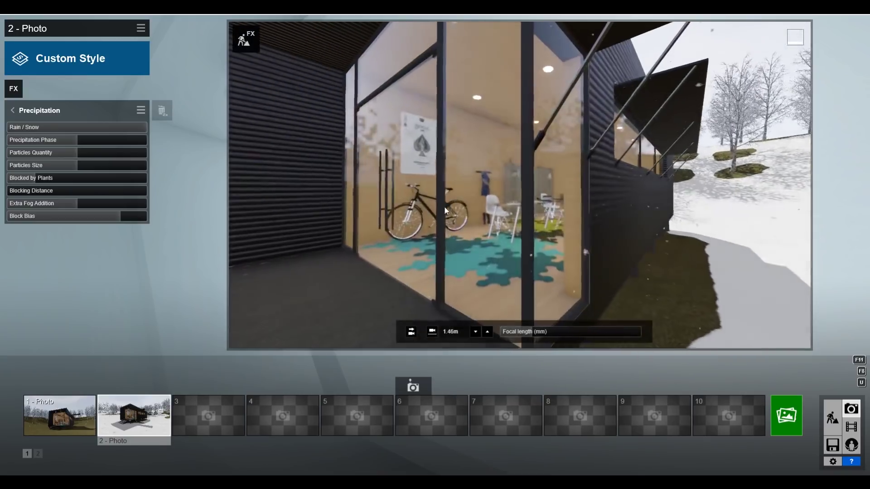
scroll(455, 219, "up", 3)
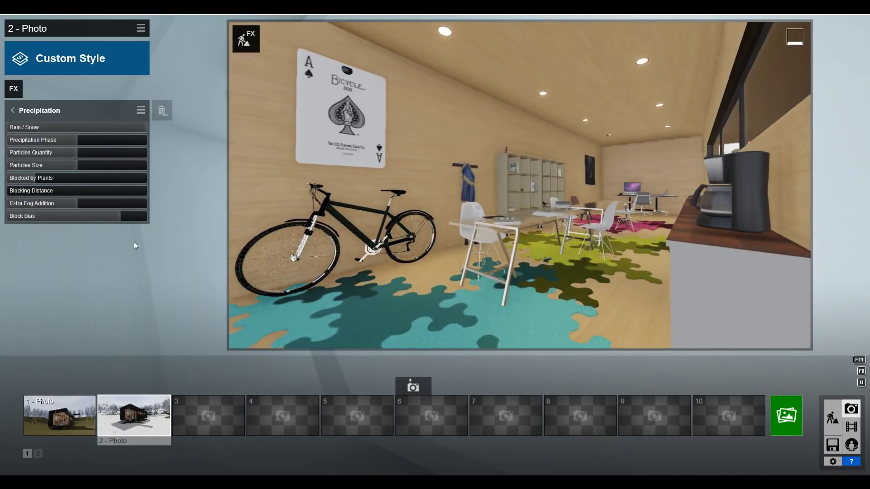
left_click_drag(101, 219, 160, 213)
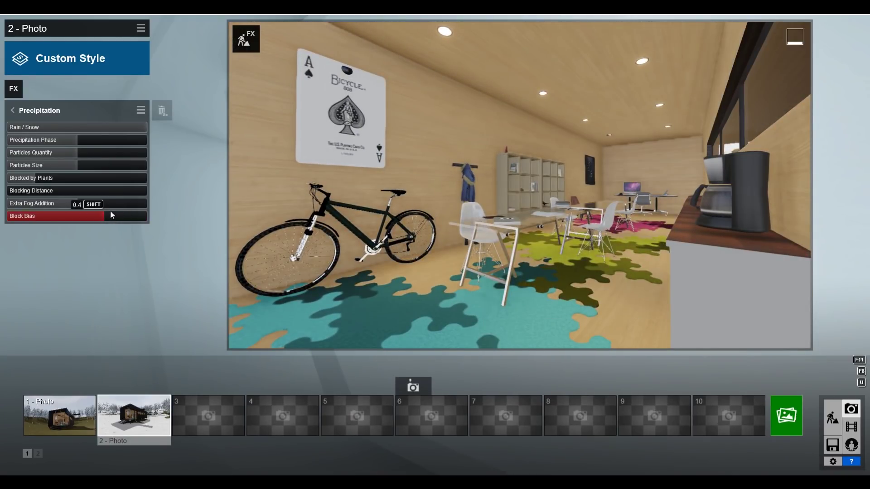
mouse_move(483, 179)
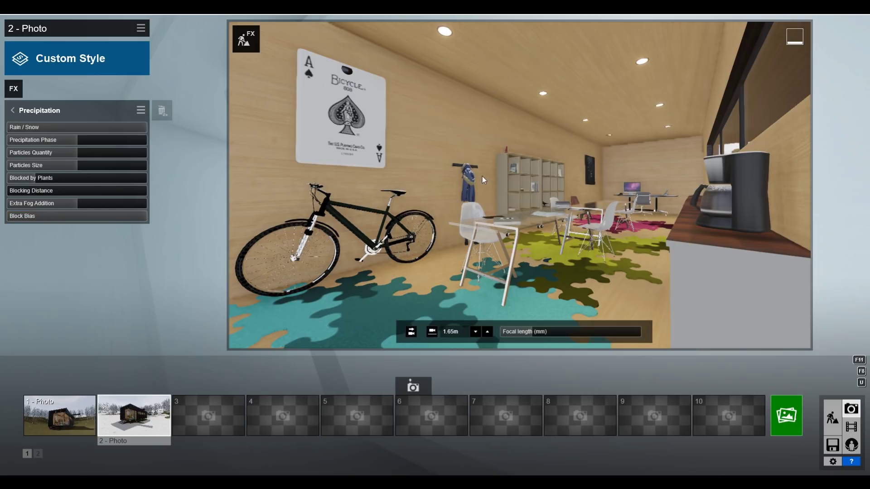
scroll(483, 202, "down", 5)
scroll(498, 197, "down", 3)
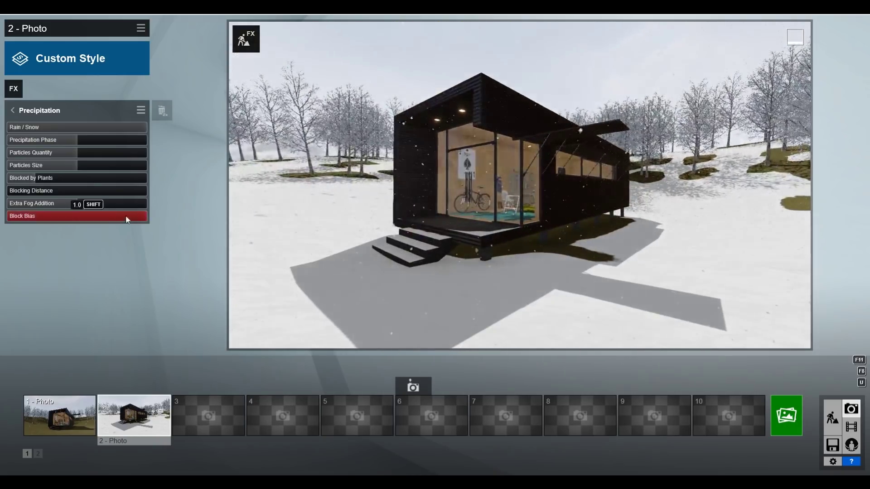
mouse_move(129, 217)
left_mouse_down()
mouse_move(54, 206)
mouse_move(74, 207)
mouse_move(70, 201)
left_mouse_up()
scroll(576, 215, "down", 5)
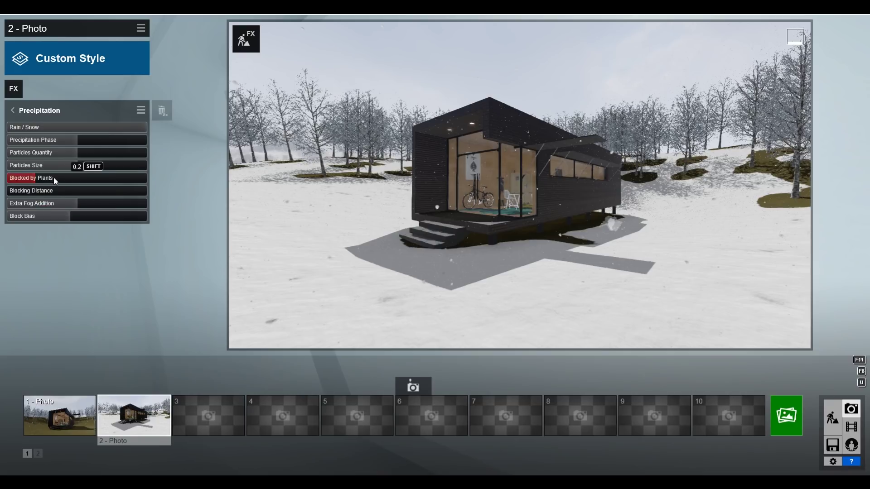
left_click_drag(53, 177, 6, 182)
mouse_move(647, 313)
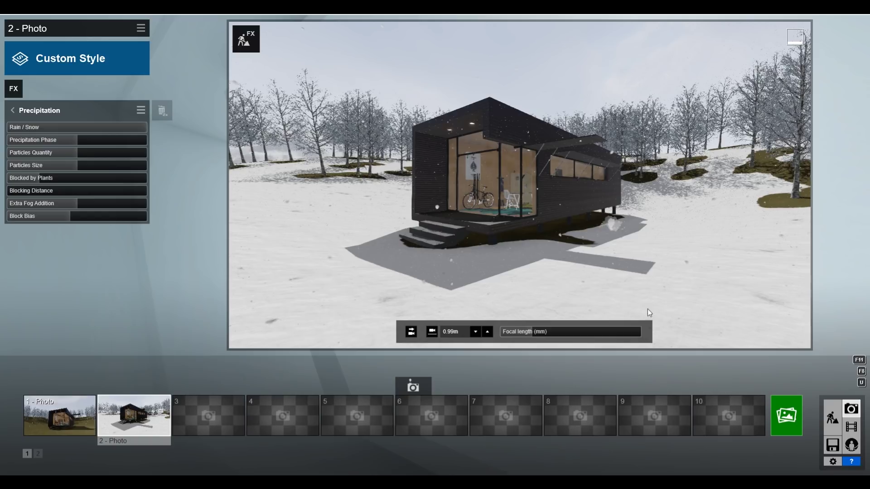
- Drag the Rain/Snow slider to 0.0 so the precipitation falls as rain
left_click_drag(71, 126, 1, 129)
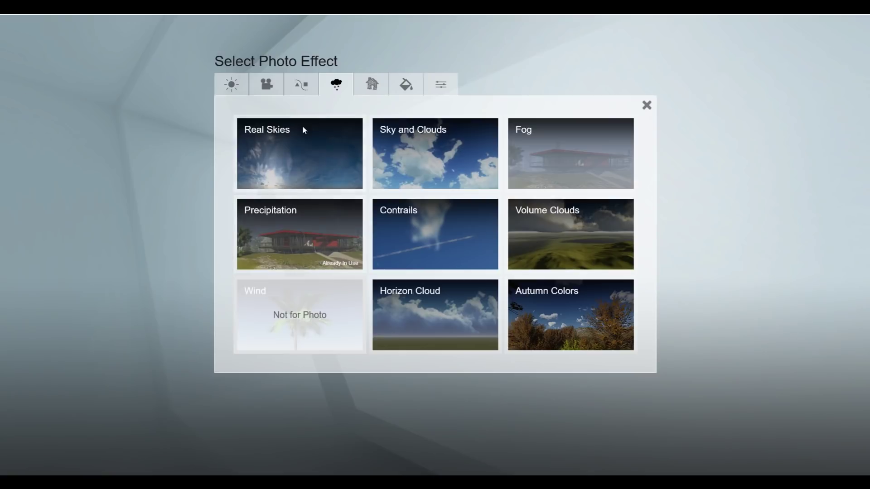
- Add a Real Skies effect, browse the sky categories, and apply Overcast 2
left_click(297, 145)
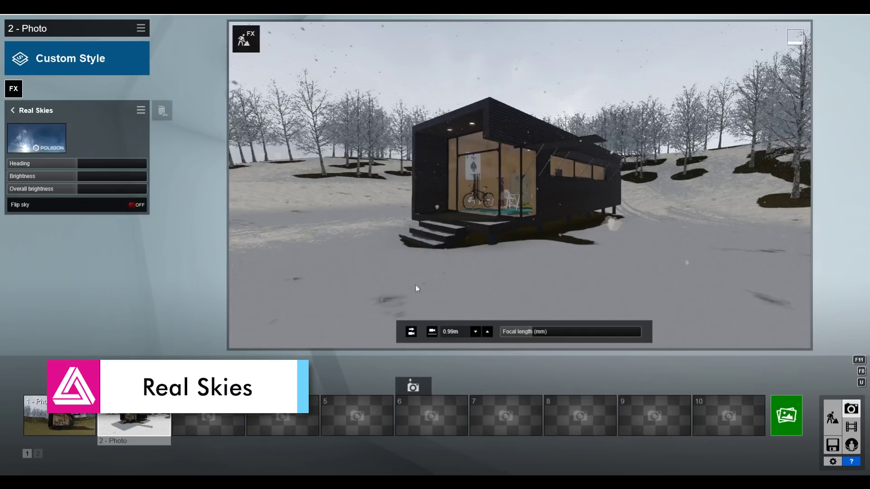
left_click(47, 140)
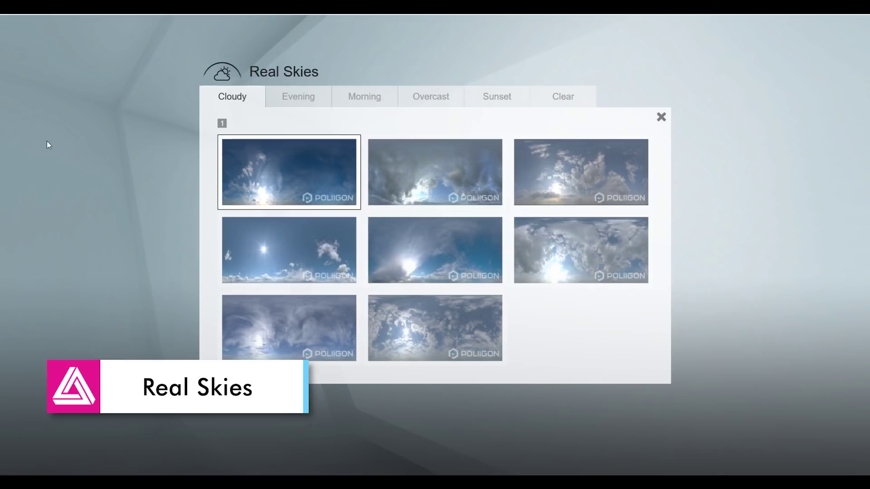
left_click(302, 97)
left_click(362, 98)
left_click(431, 97)
left_click(505, 95)
left_click(561, 96)
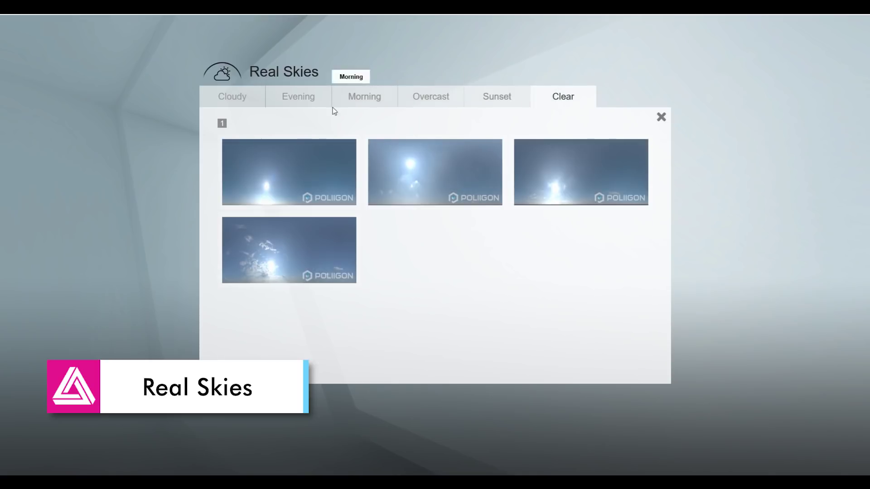
left_click(228, 97)
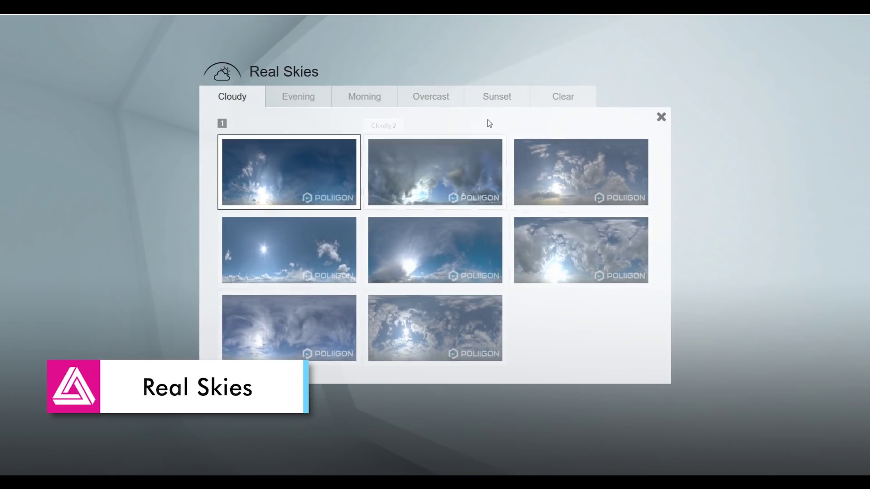
left_click(507, 97)
left_click(430, 97)
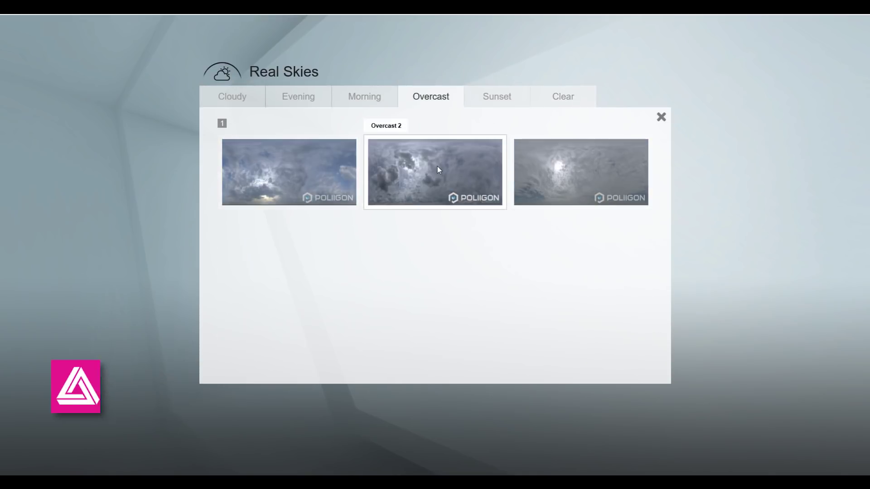
left_click(436, 172)
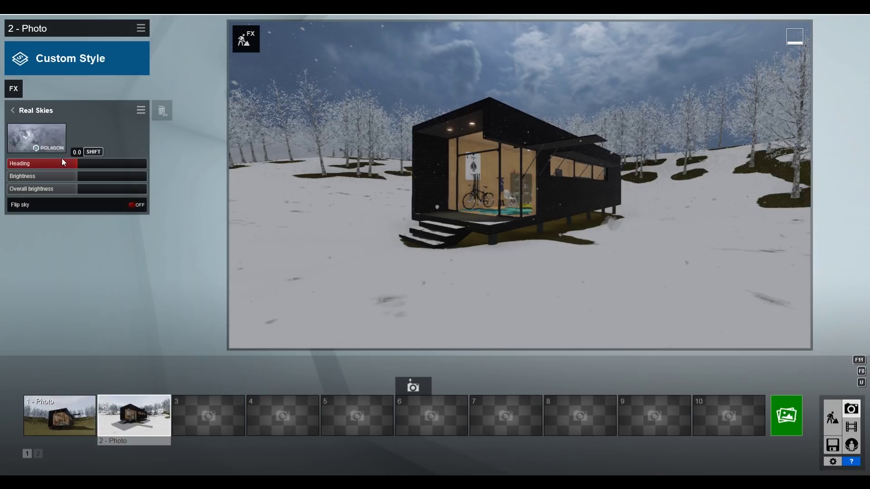
- Rotate the sky's heading and lower its brightness slightly
left_click_drag(91, 161, 52, 165)
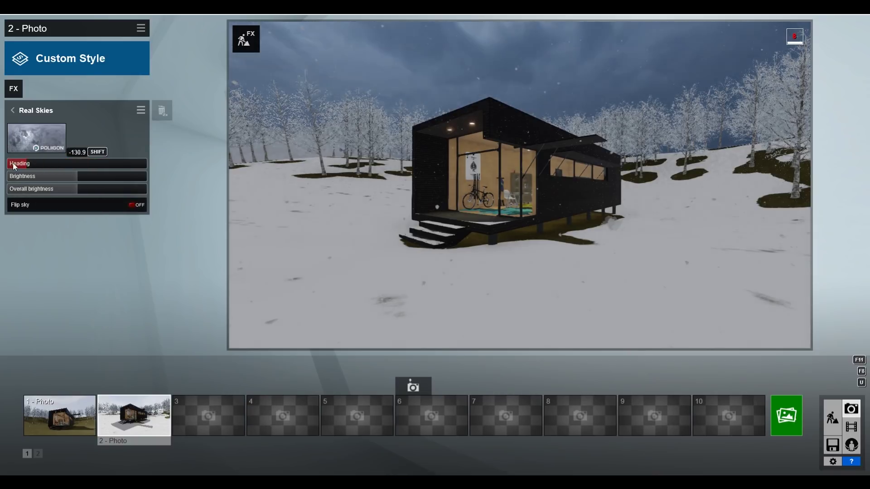
left_click(61, 177)
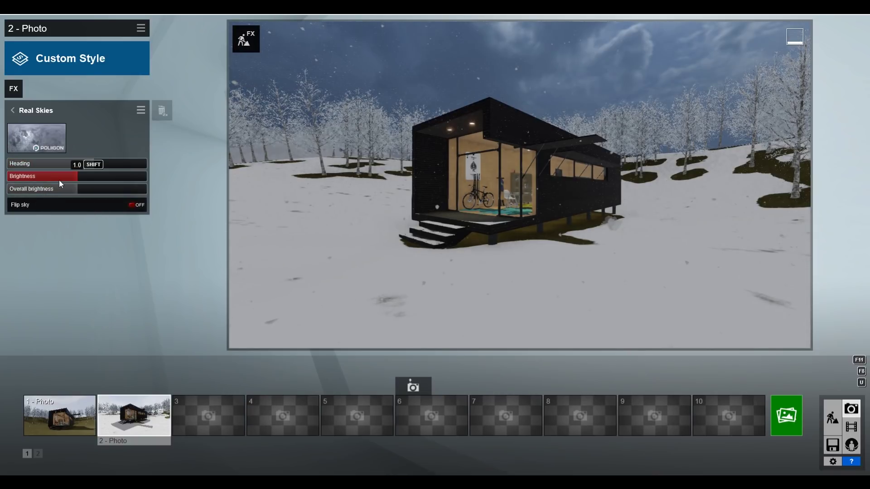
left_click_drag(102, 178, 50, 176)
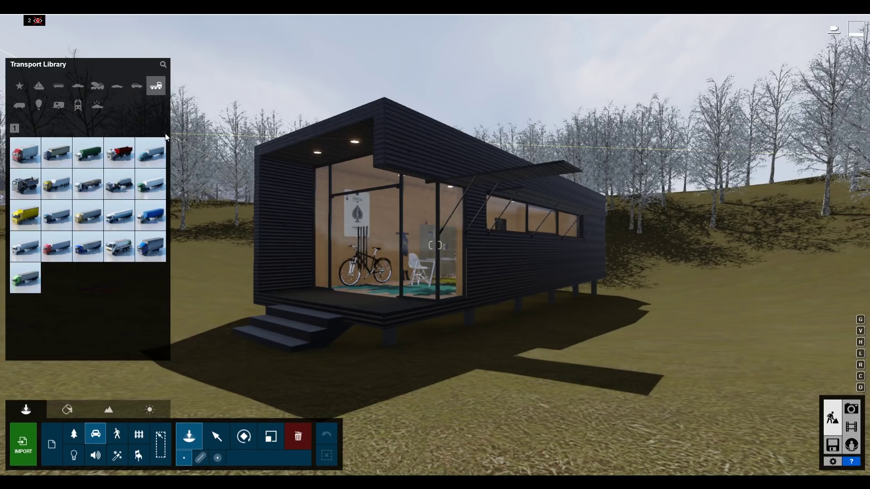
- Browse the transport library's Train, Assorted and Cars categories, ending on the first page of cars
left_click(78, 105)
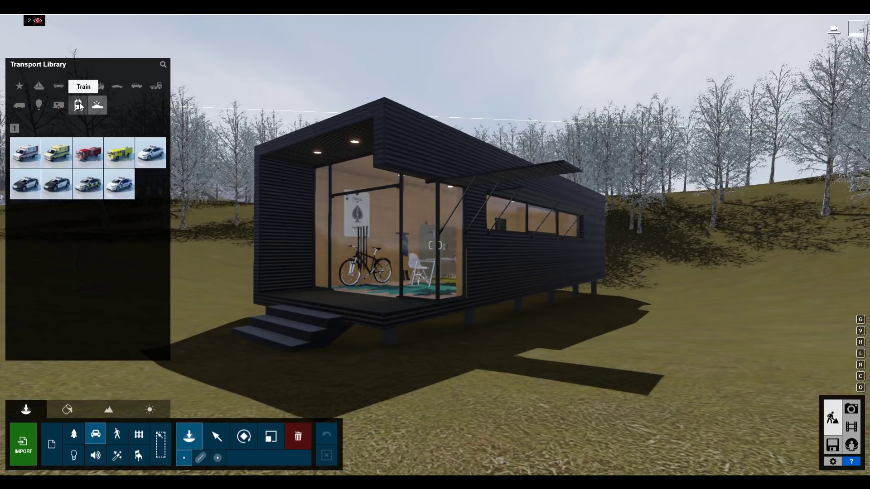
left_click(39, 105)
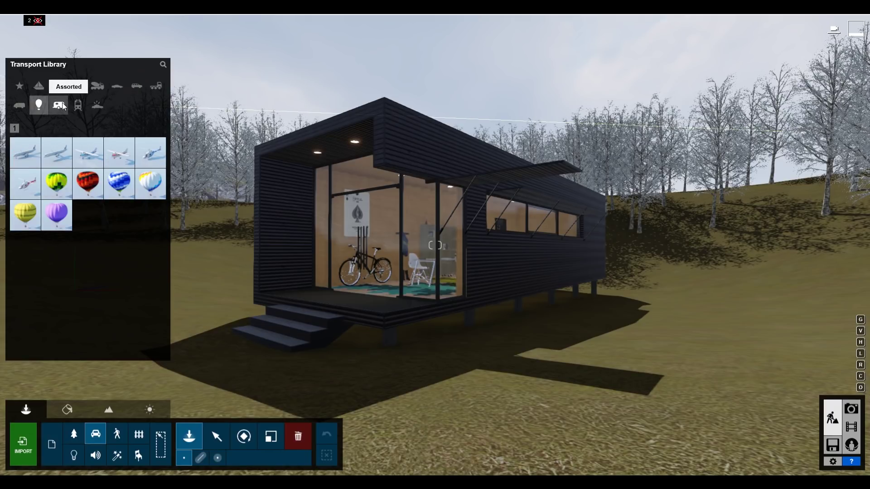
left_click(62, 106)
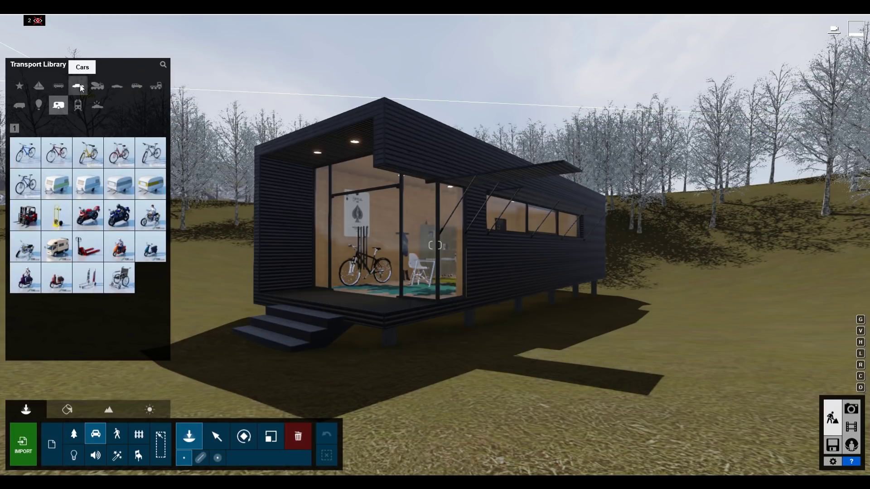
left_click(78, 86)
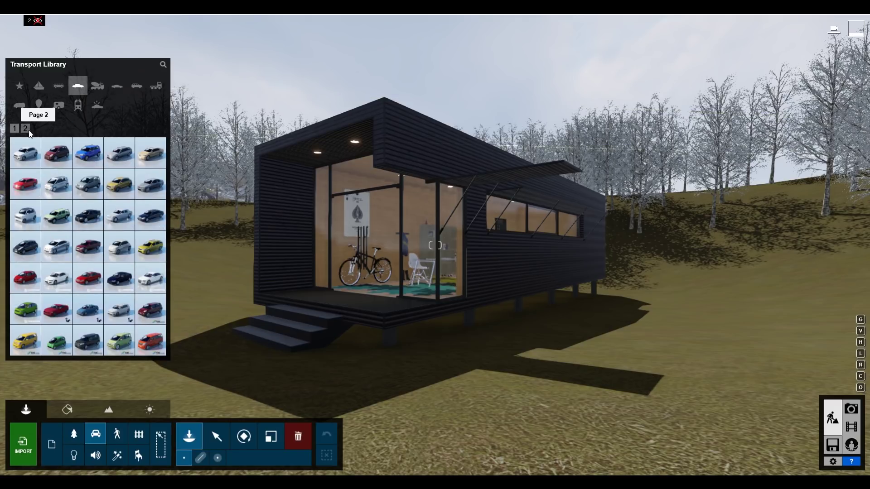
left_click(29, 131)
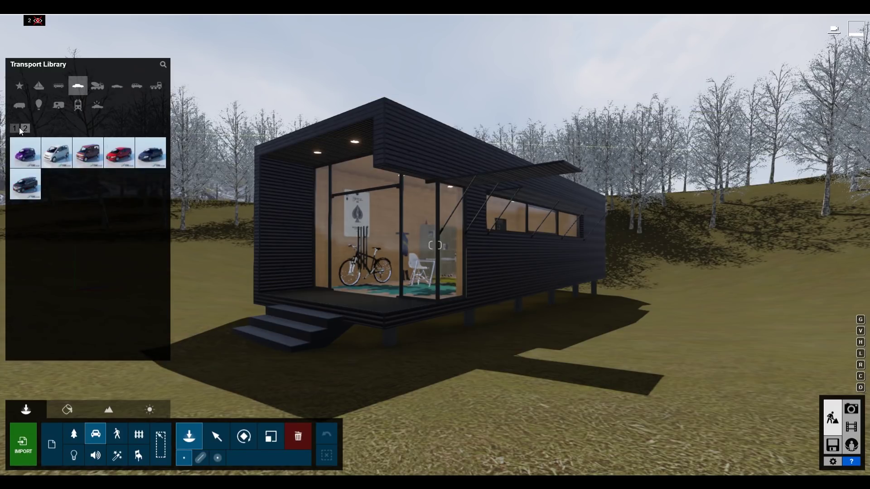
left_click(17, 129)
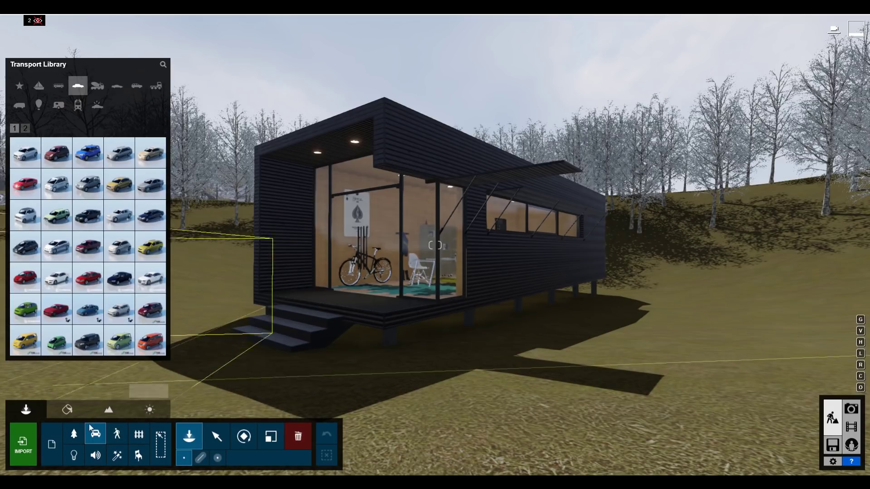
- Switch libraries and page through the kitchen objects to page 6, the plates and cups
left_click(117, 434)
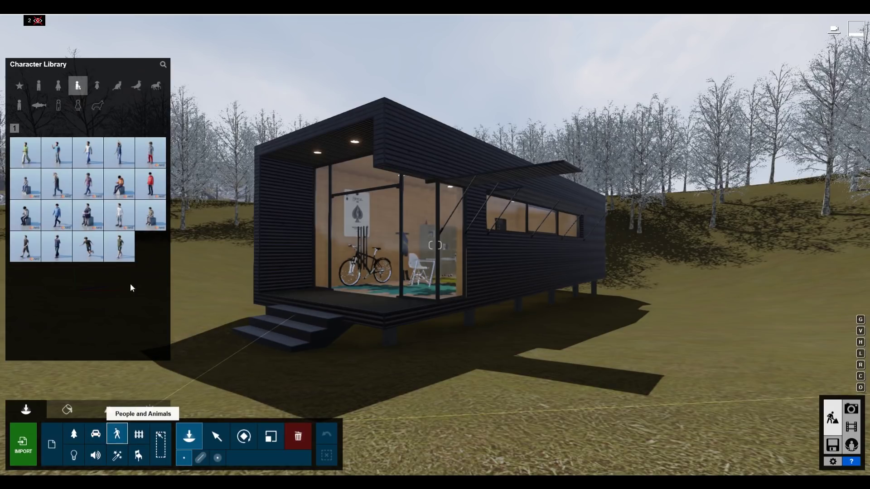
left_click(49, 83)
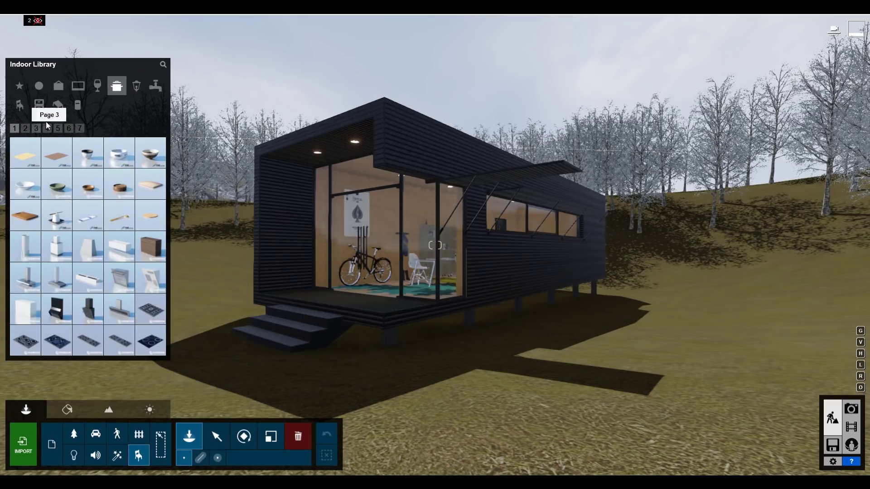
left_click(25, 129)
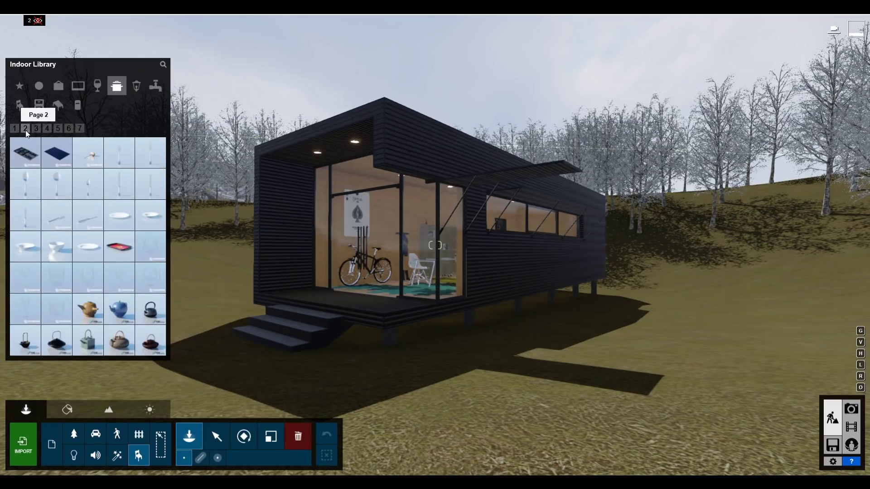
left_click(35, 129)
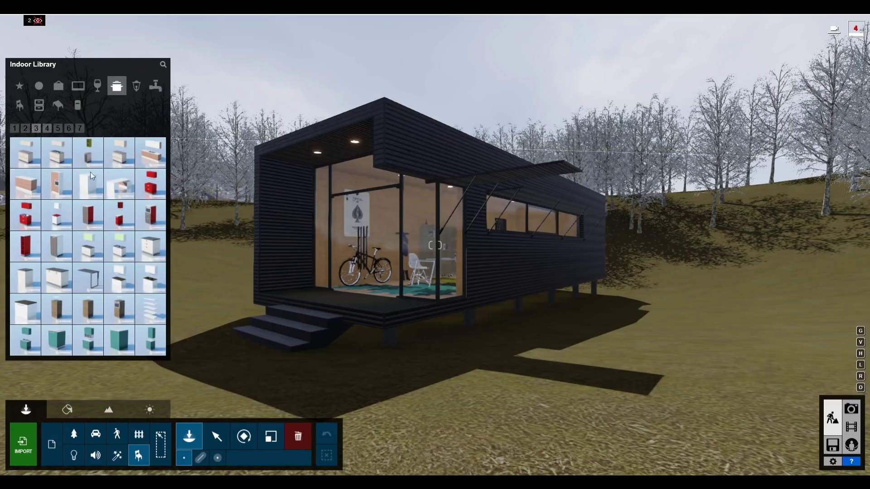
mouse_move(119, 340)
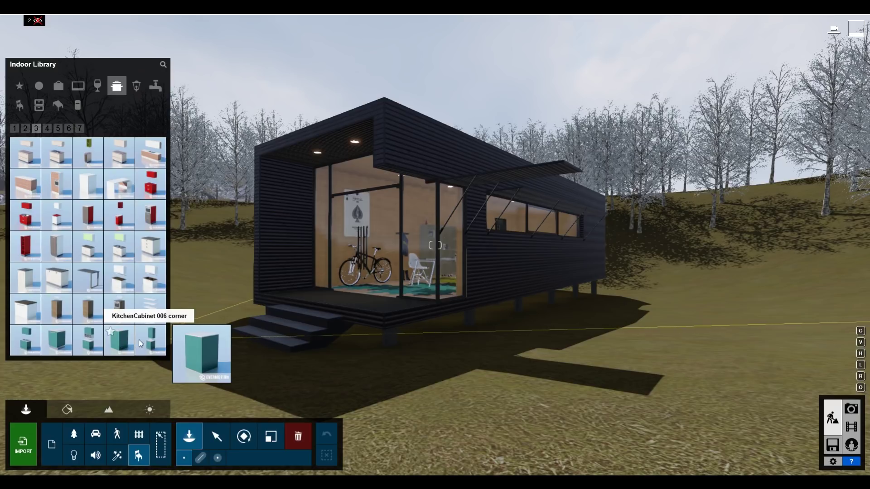
left_click(47, 129)
mouse_move(118, 153)
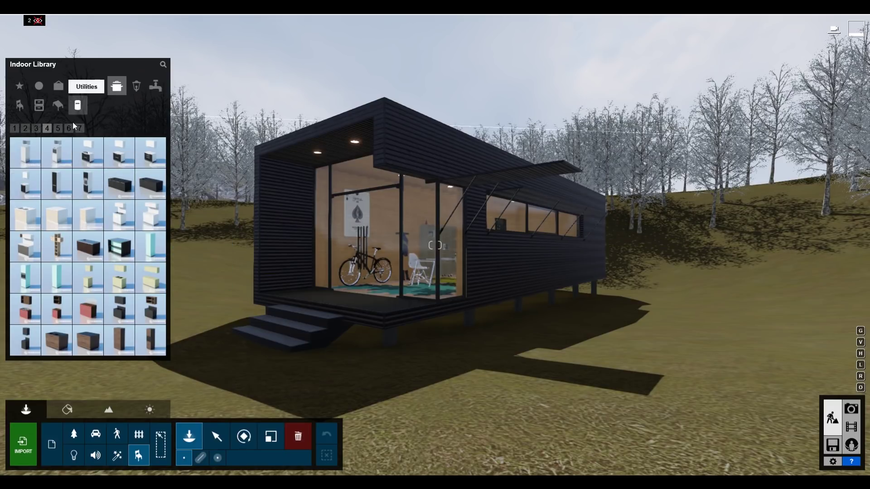
left_click(57, 128)
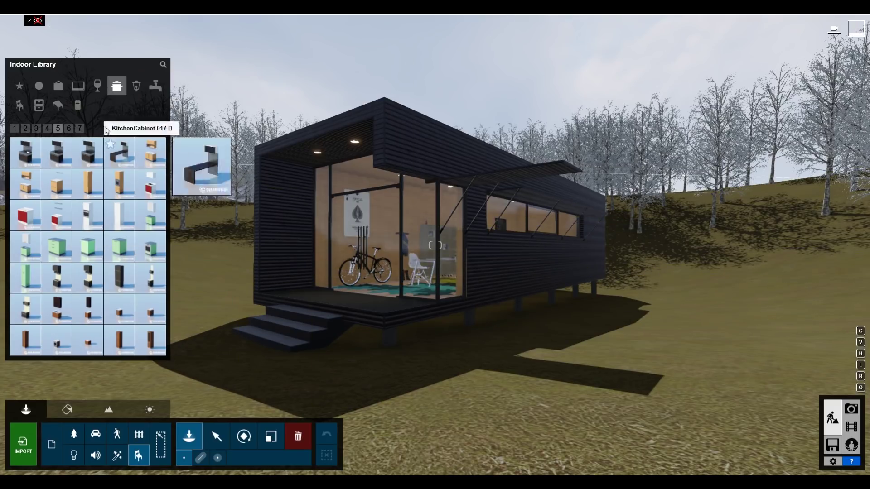
left_click(69, 128)
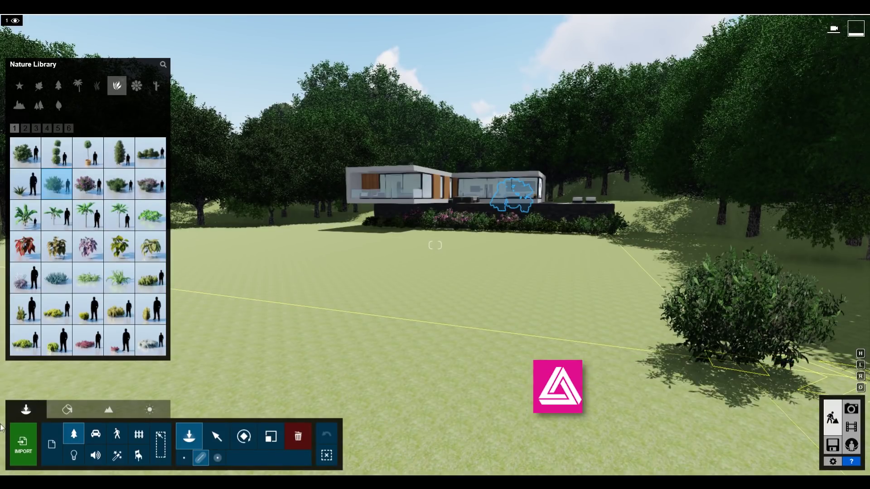
- Switch from Build mode to the Material Editor
left_click(67, 408)
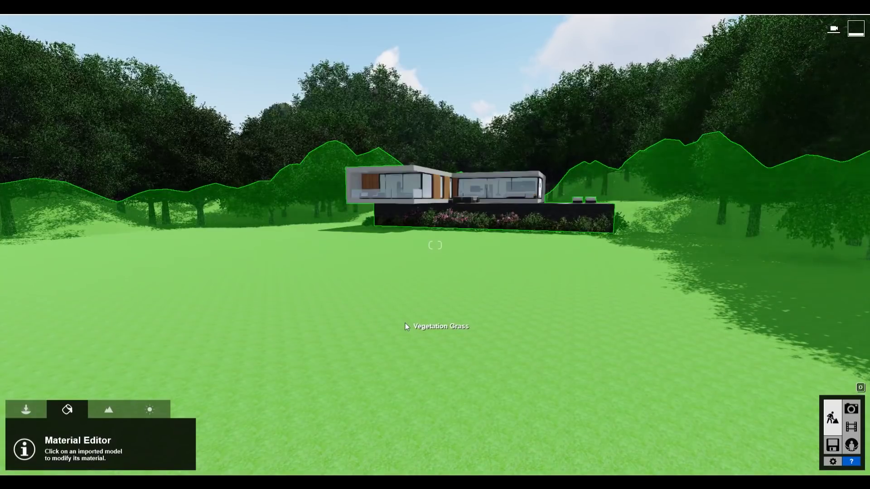
- Select the landscape ground and apply Nature > 3D Grass Wild Grass 01
left_click(405, 322)
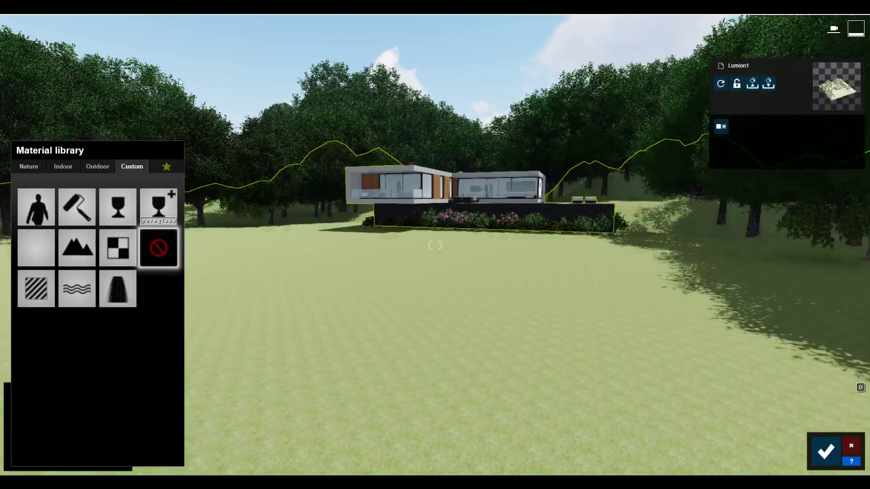
left_click(33, 167)
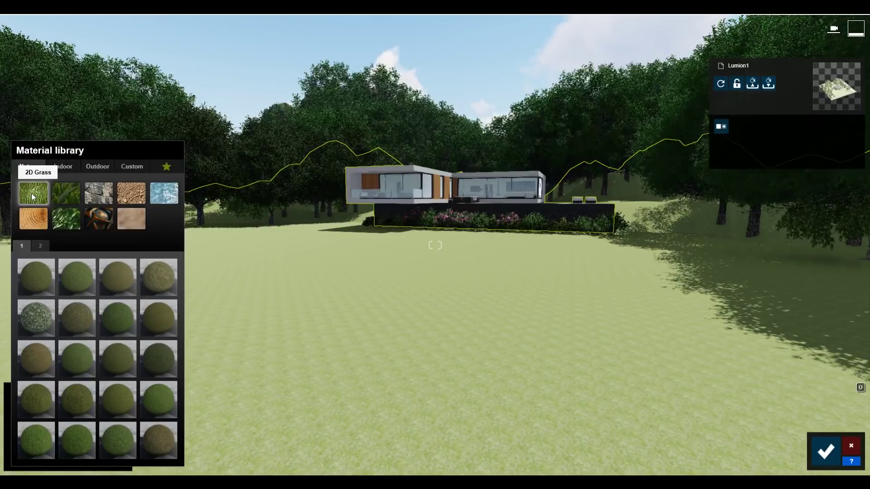
left_click(72, 194)
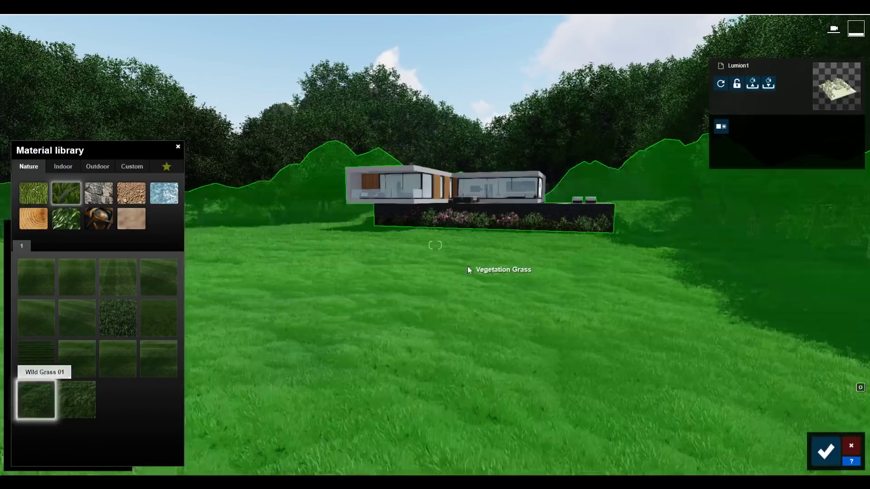
left_click(468, 269)
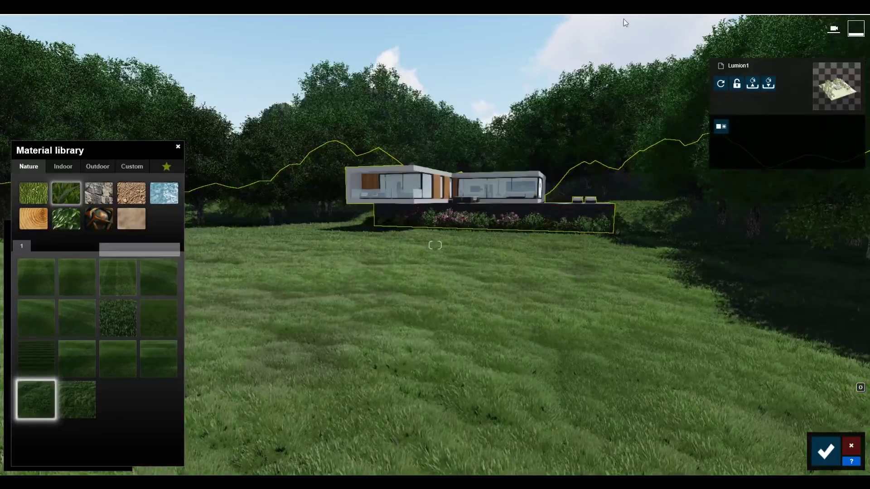
- Try striped, row, farm, clean-cut and Wild Grass 02 grasses, then return to Wild Grass 01
left_click(43, 276)
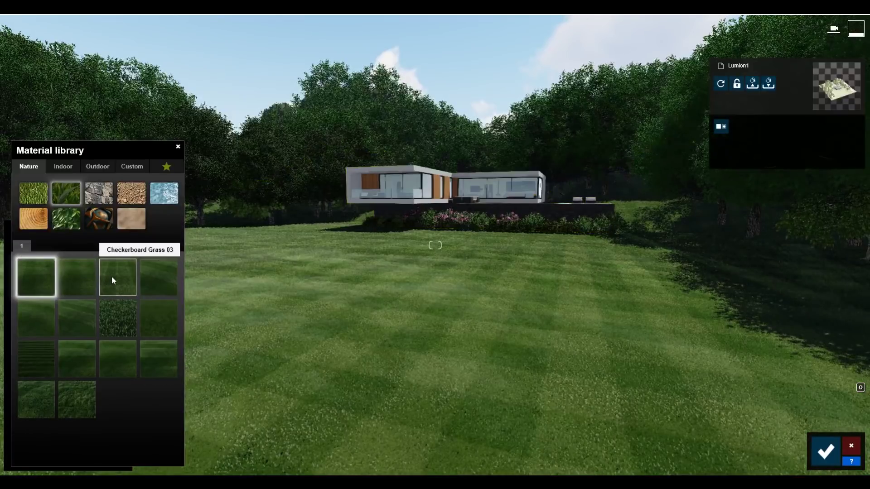
left_click(111, 277)
left_click(152, 279)
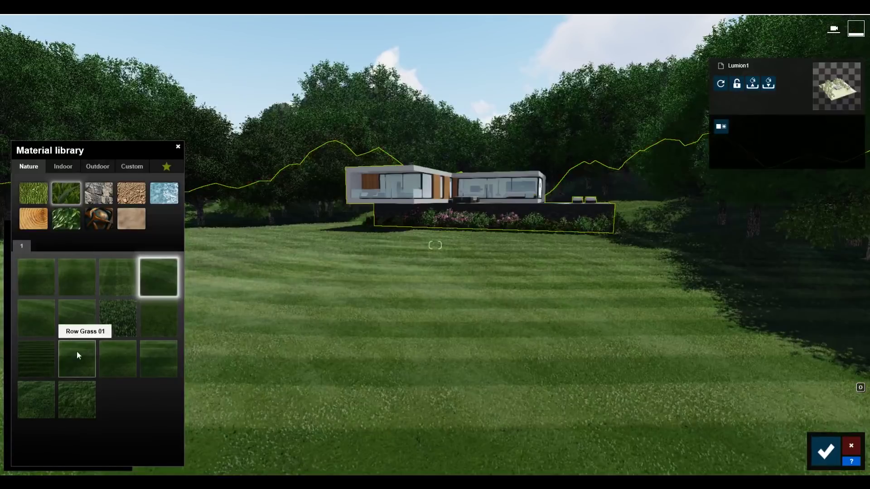
left_click(77, 356)
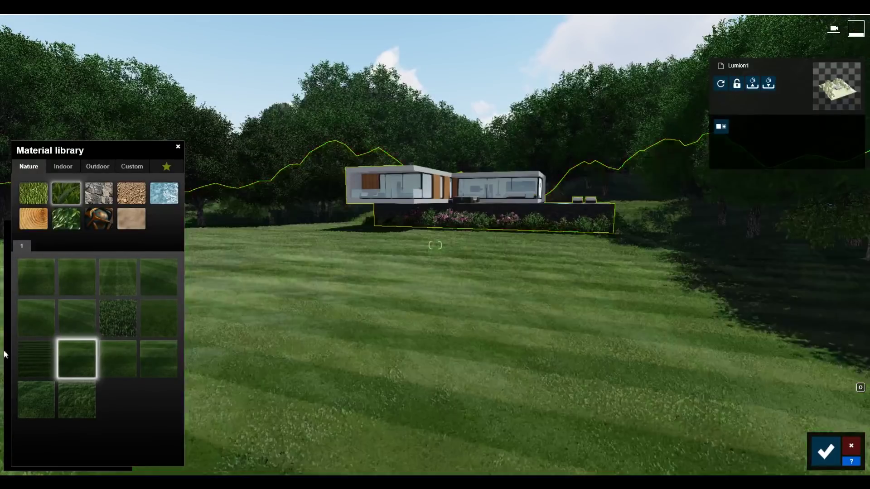
left_click(36, 358)
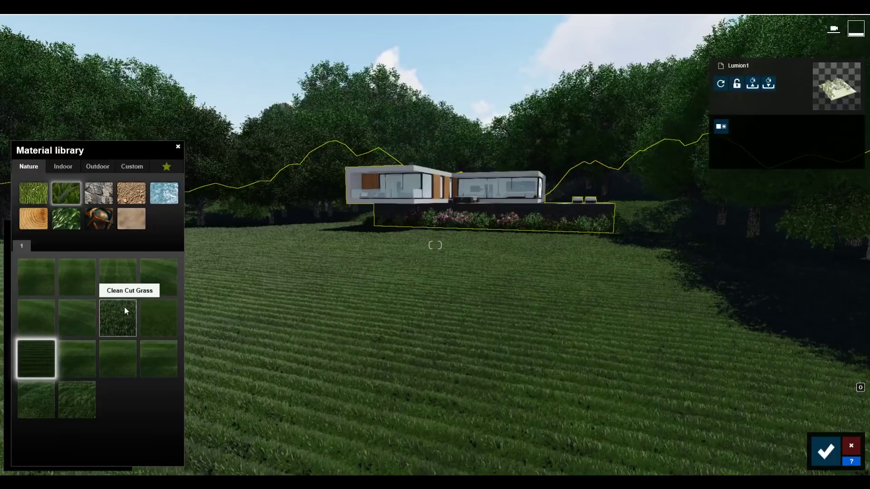
left_click(124, 306)
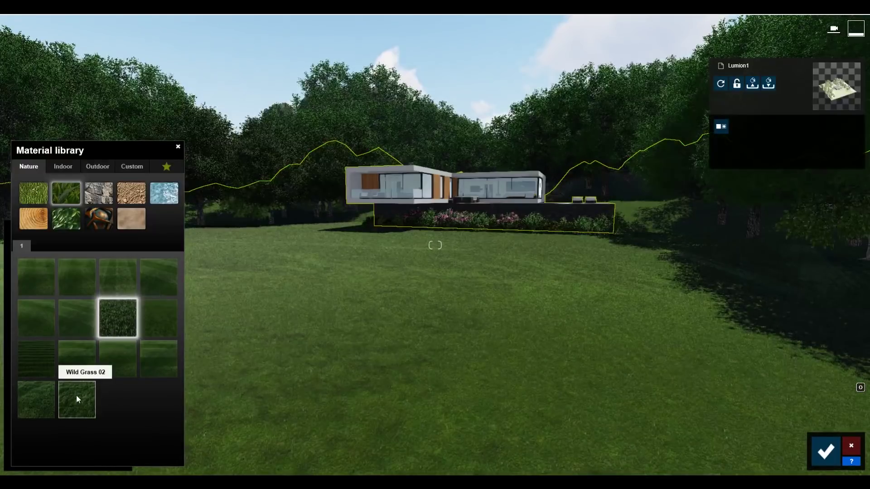
left_click(77, 395)
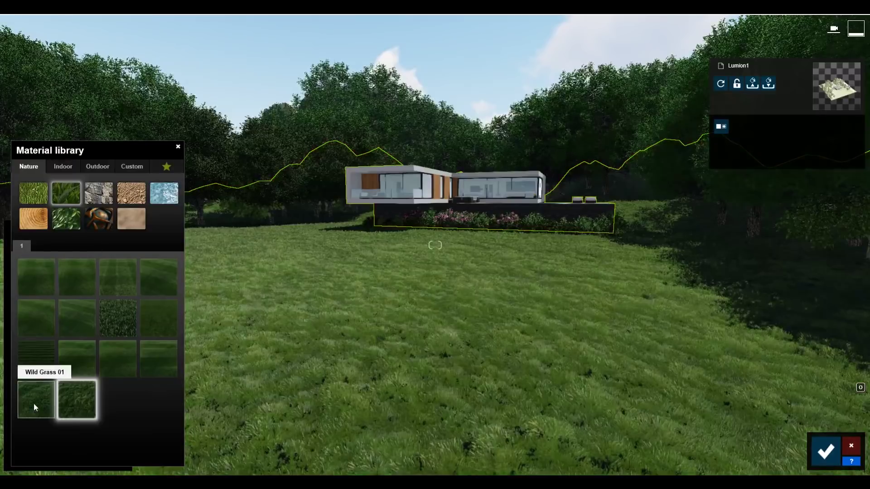
left_click(34, 403)
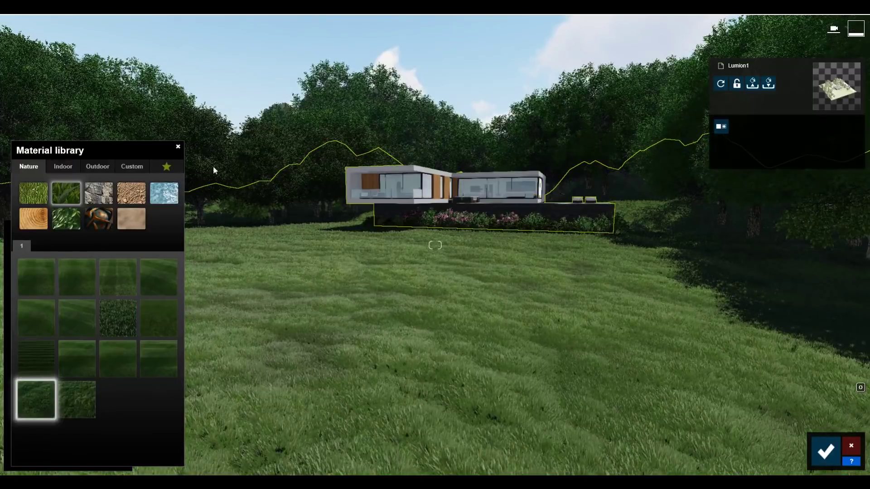
left_click(40, 397)
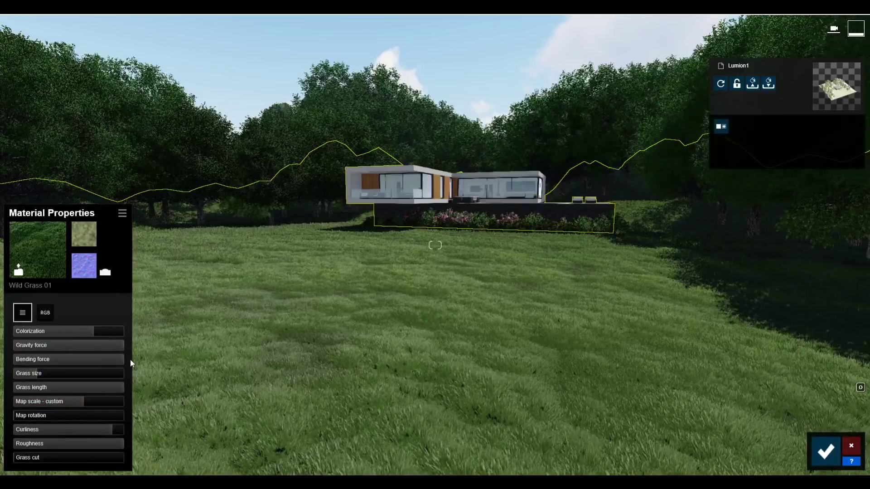
- Adjust Wild Grass 01's gravity force, drag grass size low, and set colorization to 1.0
mouse_move(111, 343)
left_mouse_down()
mouse_move(167, 350)
mouse_move(32, 336)
mouse_move(28, 359)
mouse_move(161, 366)
mouse_move(39, 363)
mouse_move(153, 371)
left_mouse_up()
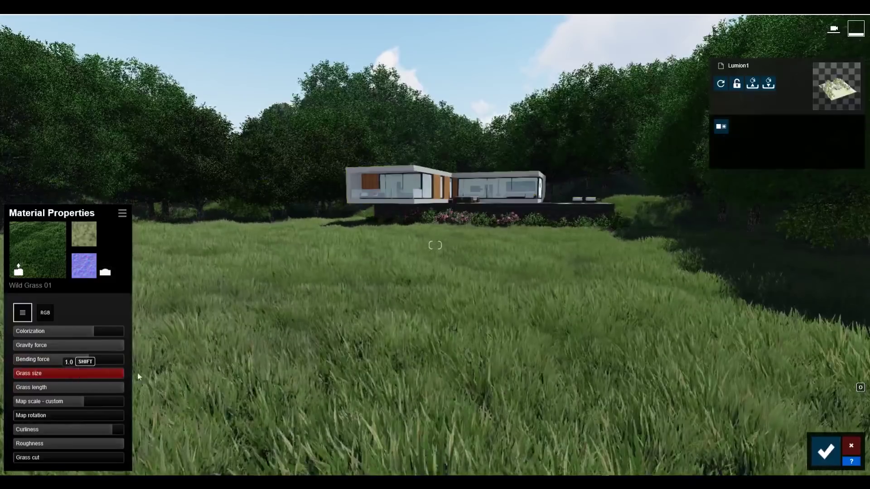
mouse_move(153, 371)
left_mouse_down()
mouse_move(55, 366)
mouse_move(26, 369)
mouse_move(41, 372)
mouse_move(8, 386)
mouse_move(84, 387)
left_mouse_up()
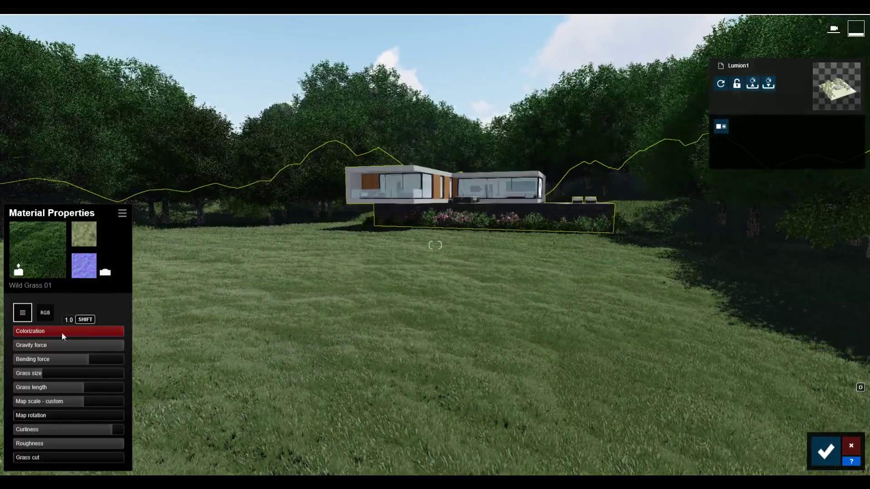
left_click_drag(61, 332, 96, 334)
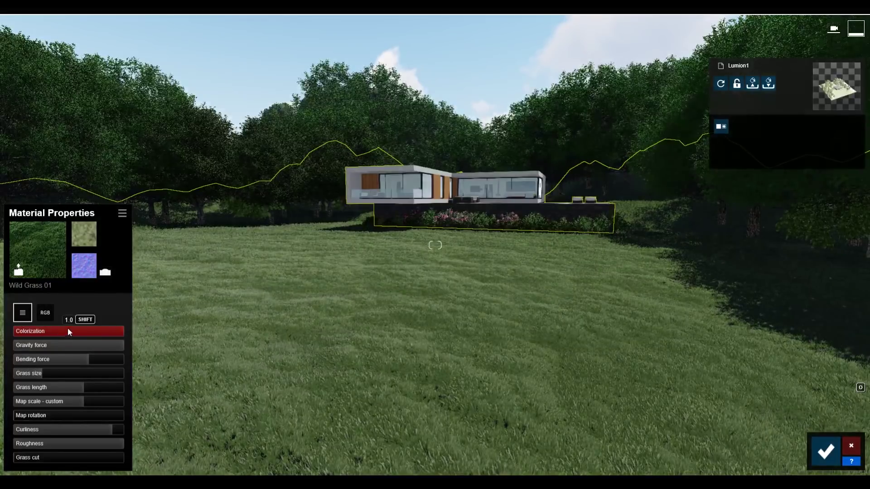
- Try a red then green grass tint, then cancel the grass material edits
left_click(45, 313)
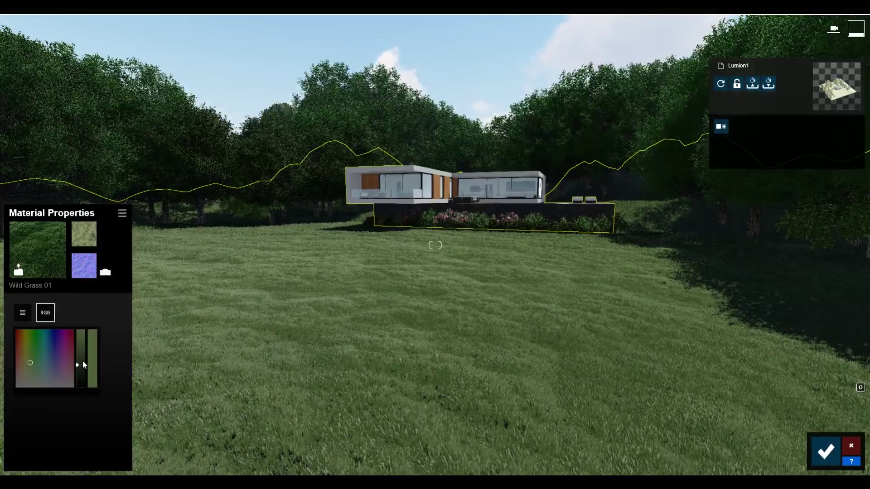
left_click(109, 321)
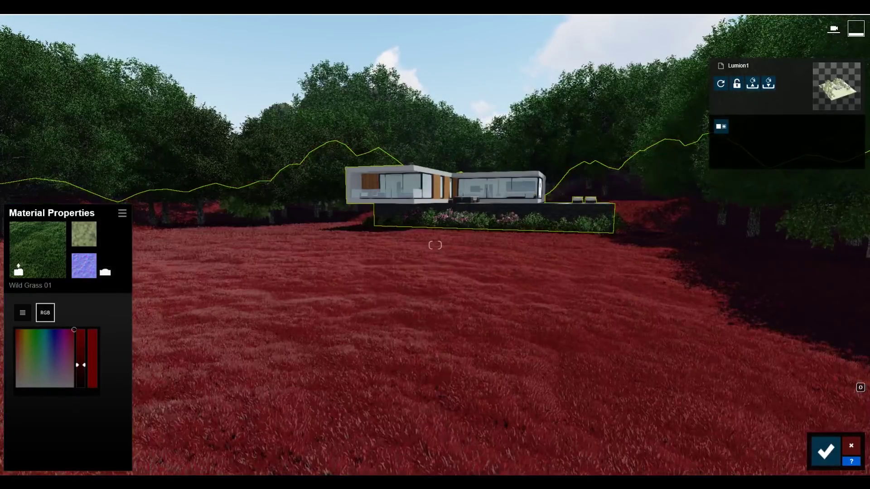
left_click(36, 349)
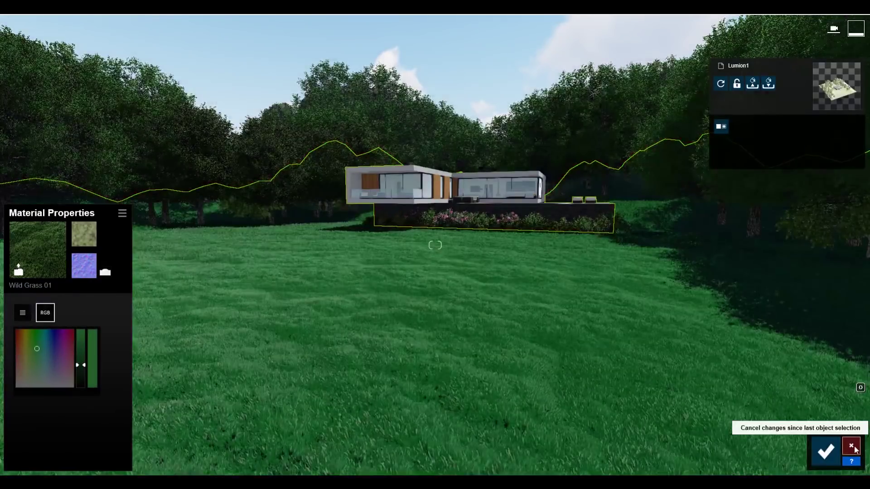
left_click(851, 446)
- Reapply Nature > 3D Grass Wild Grass 01 to the ground and confirm it
left_click(428, 287)
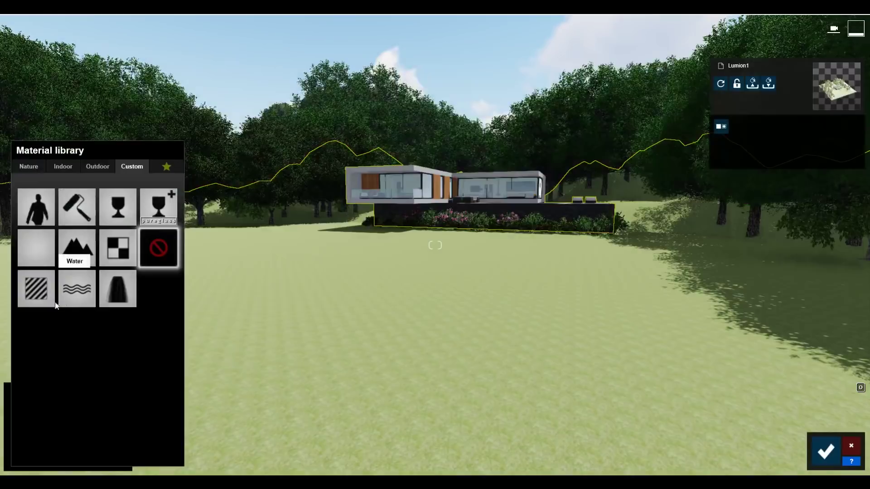
left_click(35, 167)
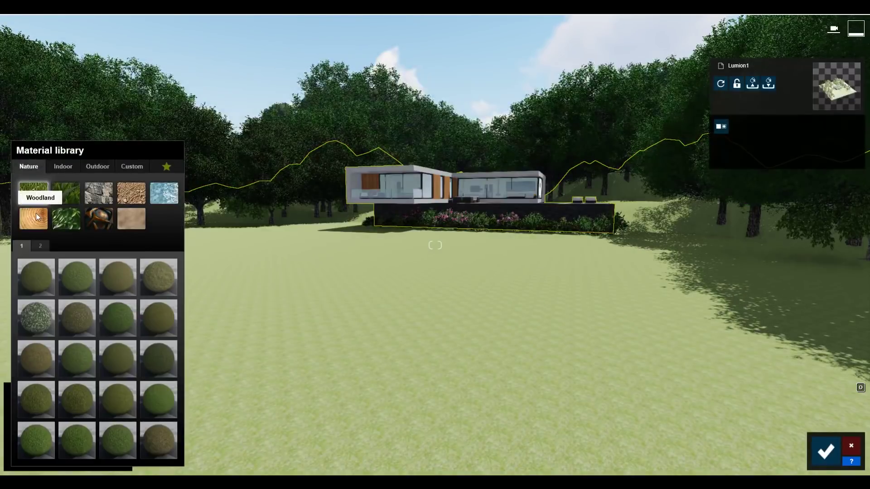
left_click(77, 196)
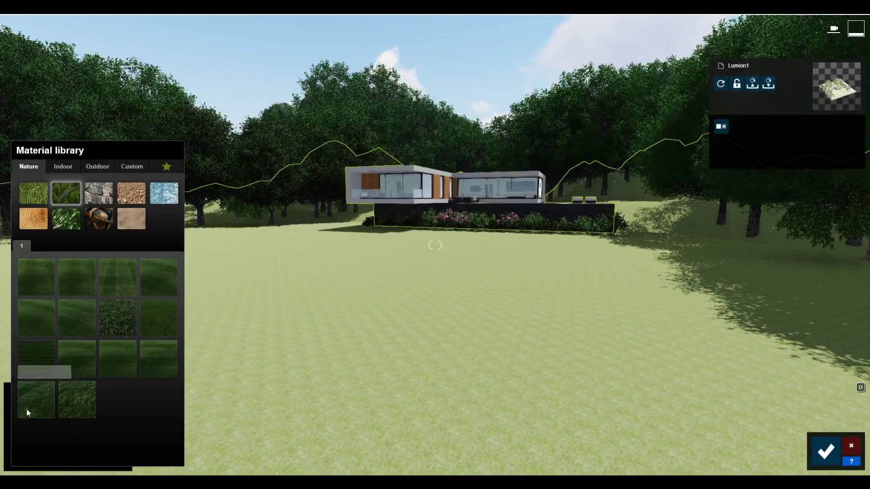
left_click(36, 399)
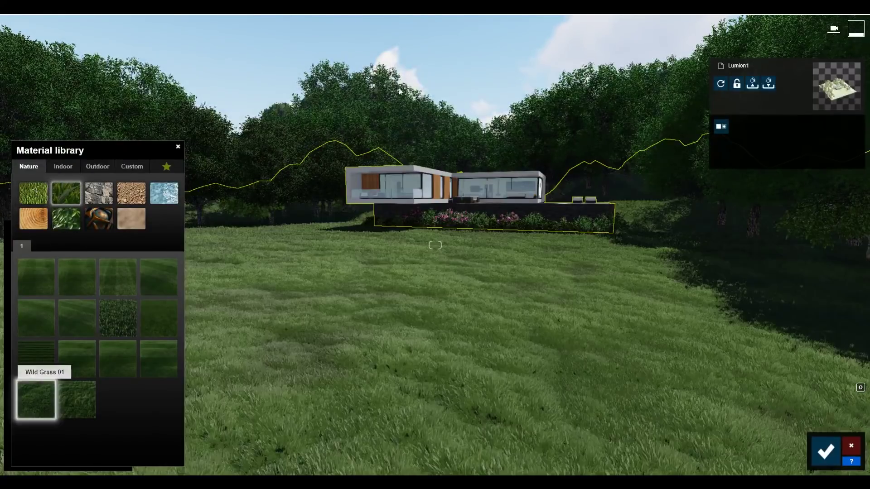
left_click(178, 146)
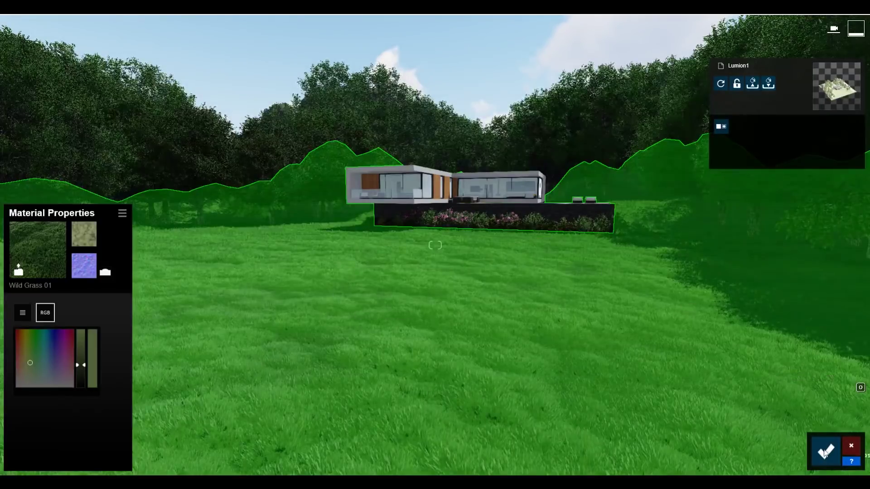
left_click(825, 451)
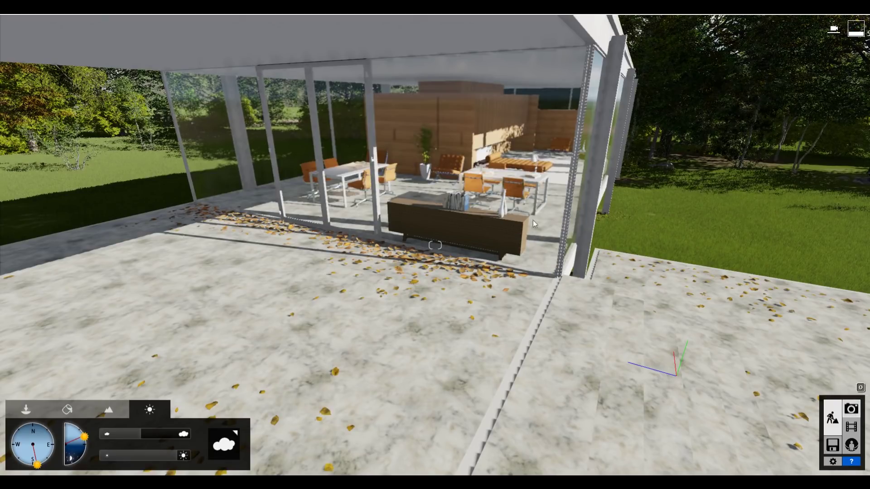
- Open the glass house scene's Photo 5 to edit its photo effects
left_click(851, 410)
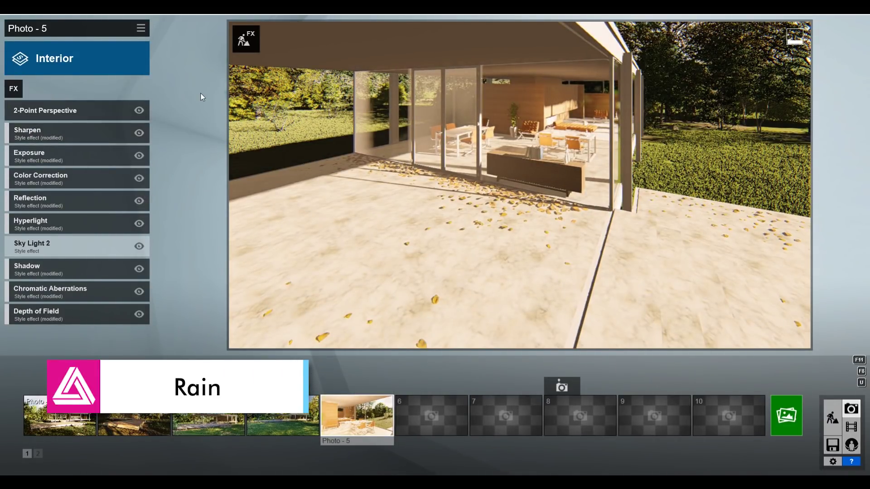
- Add the Weather > Precipitation effect to Photo 5, then switch to movie clip 9
left_click(12, 91)
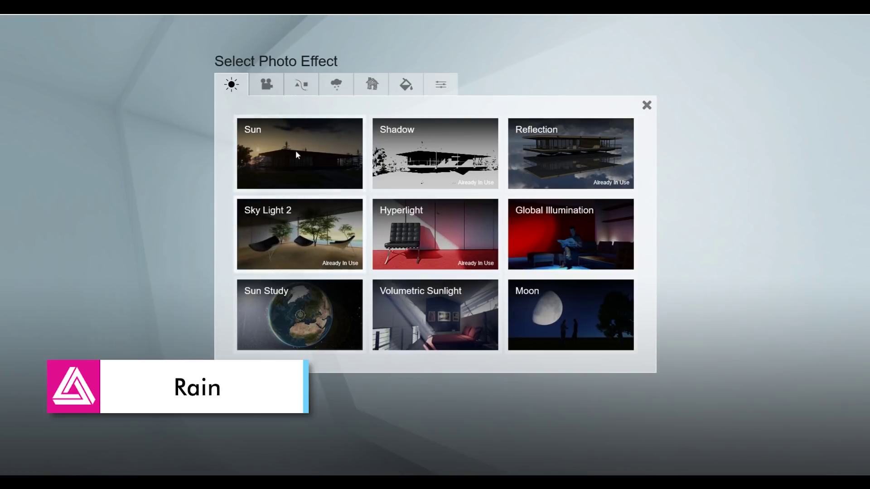
left_click(336, 84)
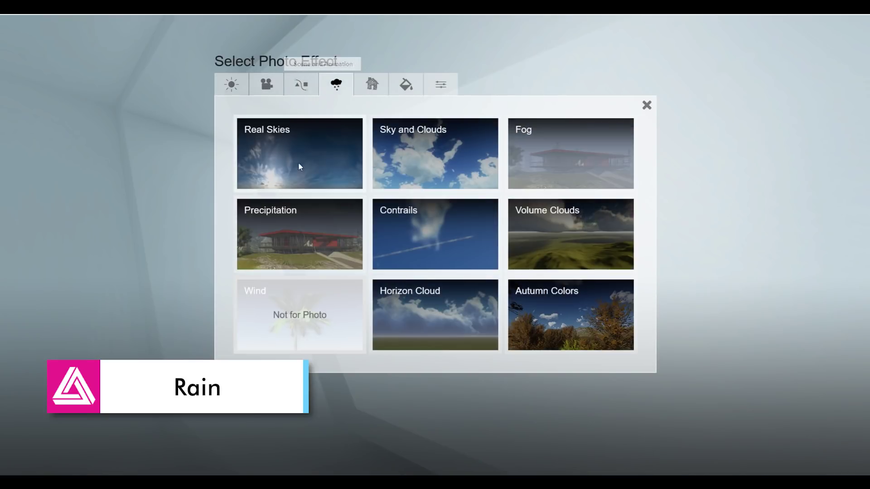
left_click(298, 211)
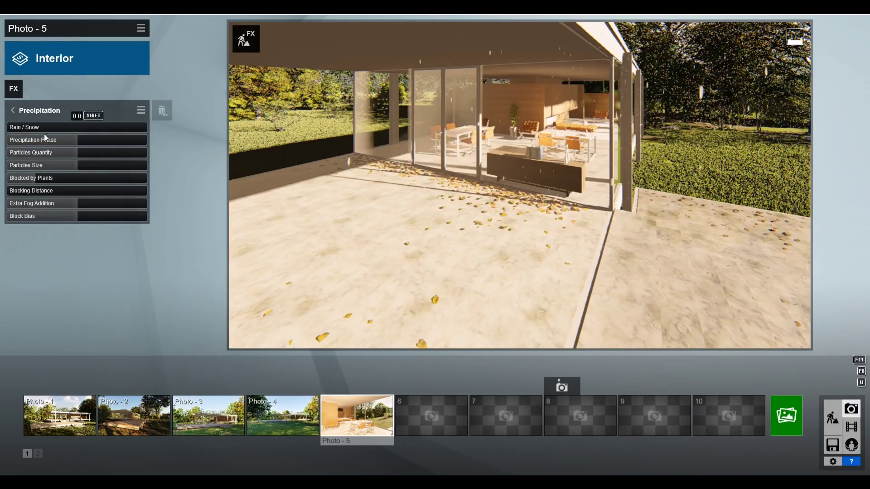
mouse_move(520, 203)
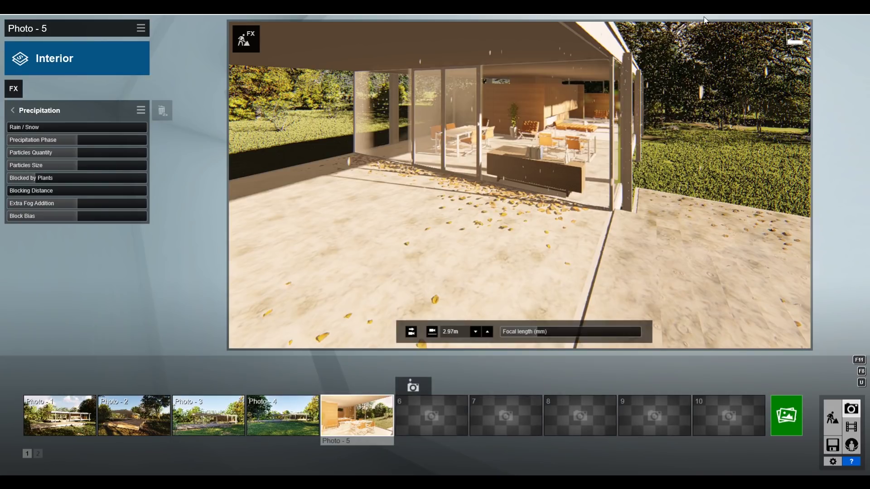
left_click(851, 426)
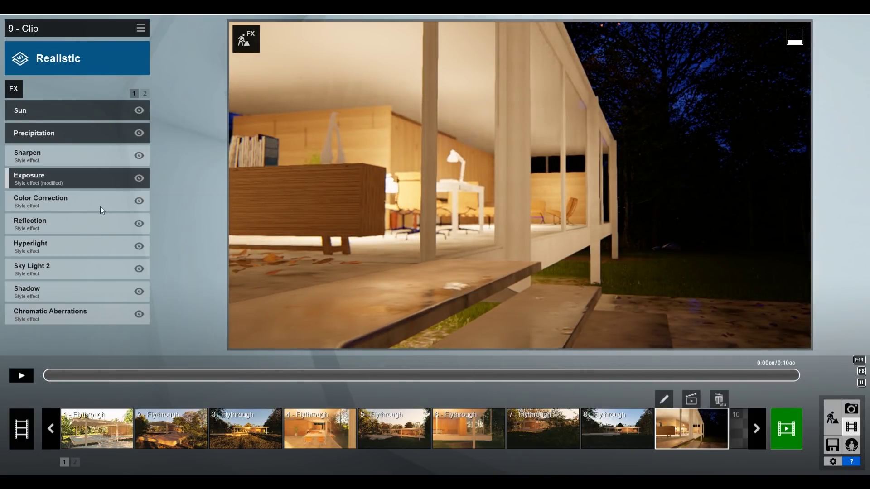
- Preview clip 9's rain and lower its Precipitation Phase from 0.5 to 0.3
left_click(23, 375)
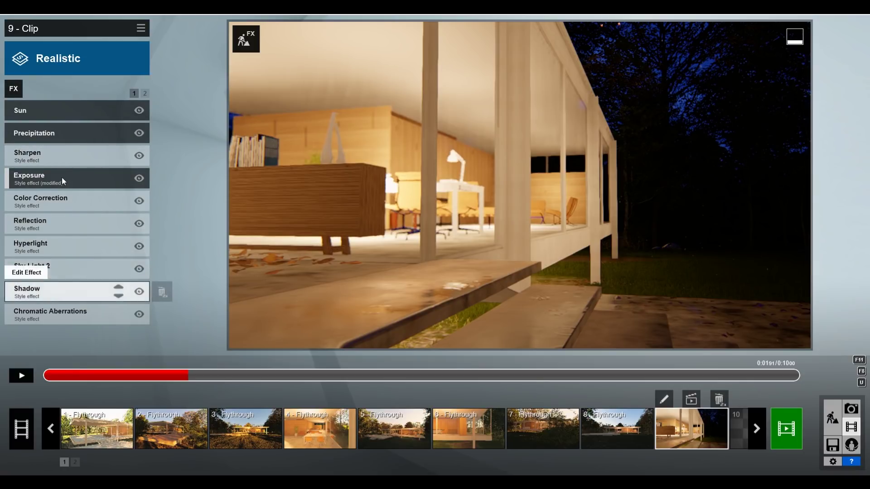
left_click(67, 134)
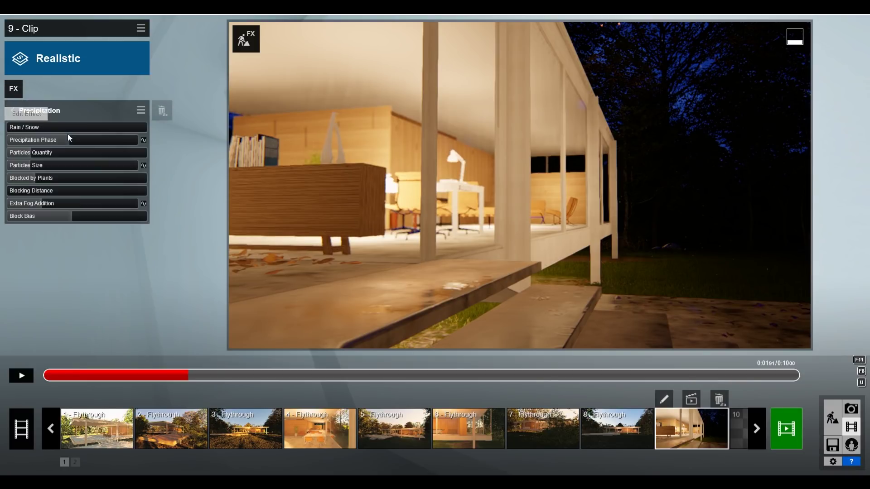
mouse_move(72, 140)
mouse_move(81, 138)
left_mouse_down()
mouse_move(52, 141)
mouse_move(108, 138)
mouse_move(52, 140)
mouse_move(109, 140)
left_mouse_up()
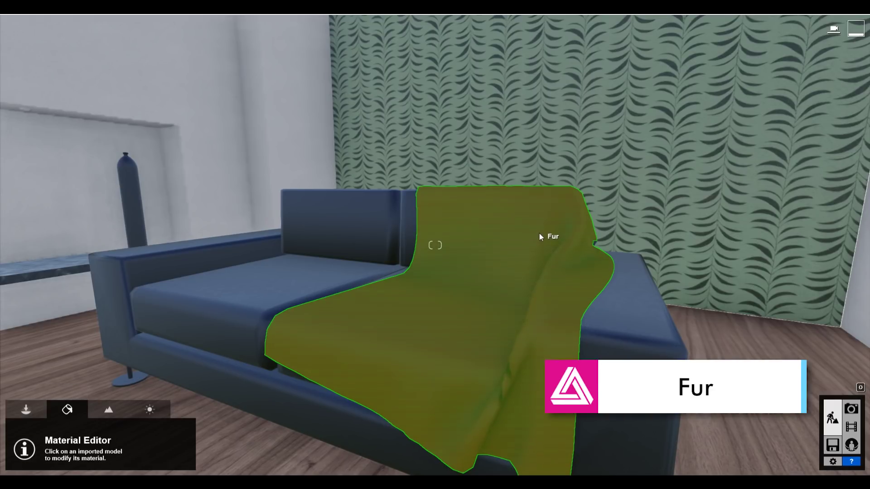
- Select the sofa blanket and apply the Nature > Fur 'Black and White Fur' material
left_click(539, 233)
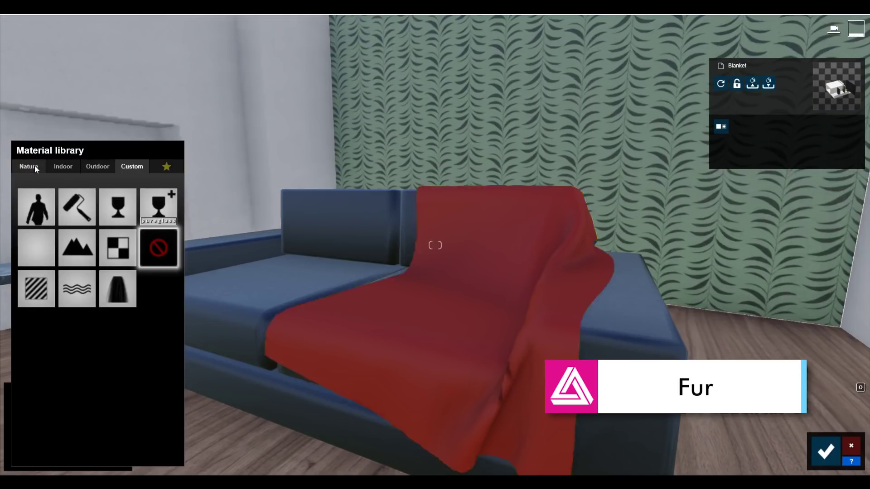
left_click(34, 165)
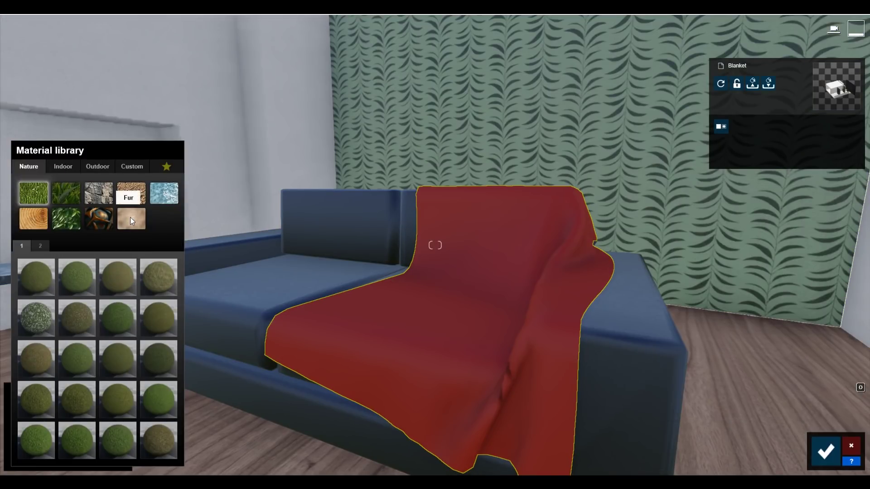
left_click(130, 218)
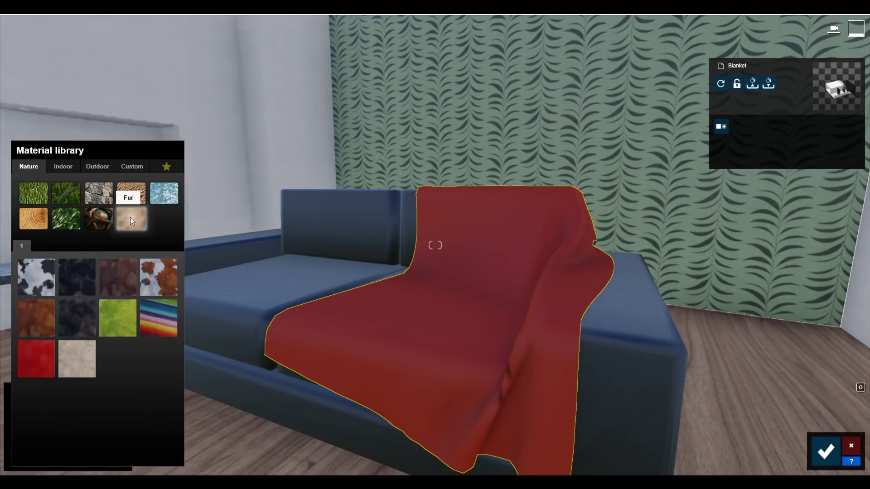
left_click(37, 280)
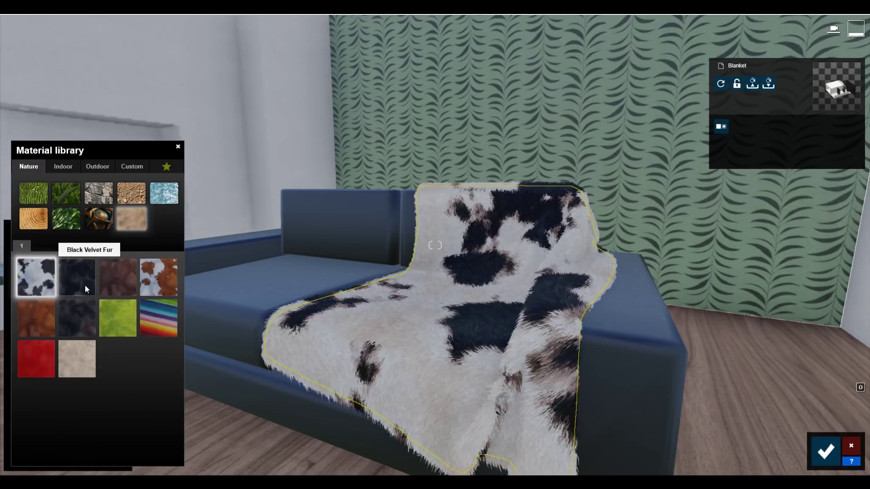
- Switch the blanket to Red Fur, adjust its roughness and darken its red colour
left_click(32, 362)
left_click(40, 356)
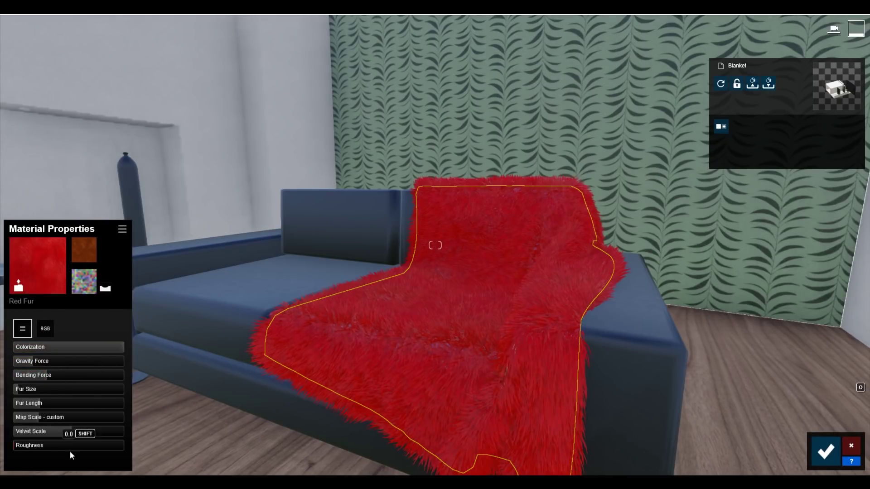
left_click_drag(62, 446, 3, 450)
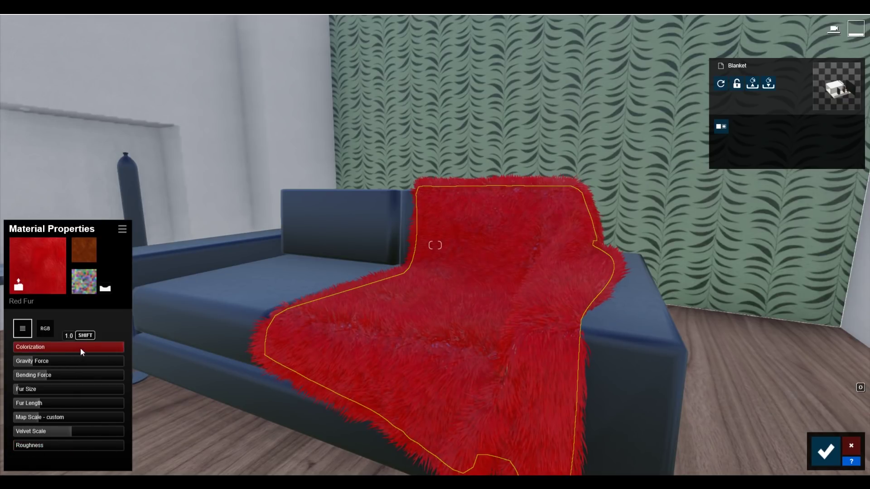
left_click(45, 329)
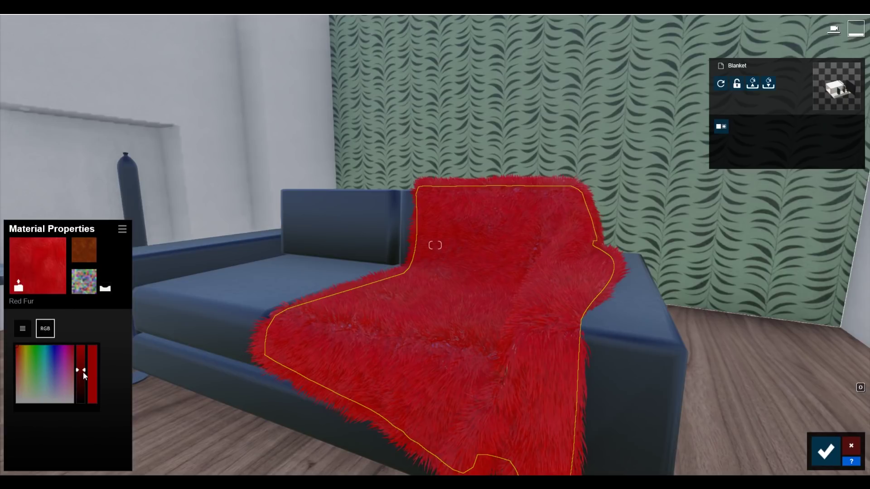
left_click(85, 377)
left_click_drag(84, 380, 85, 392)
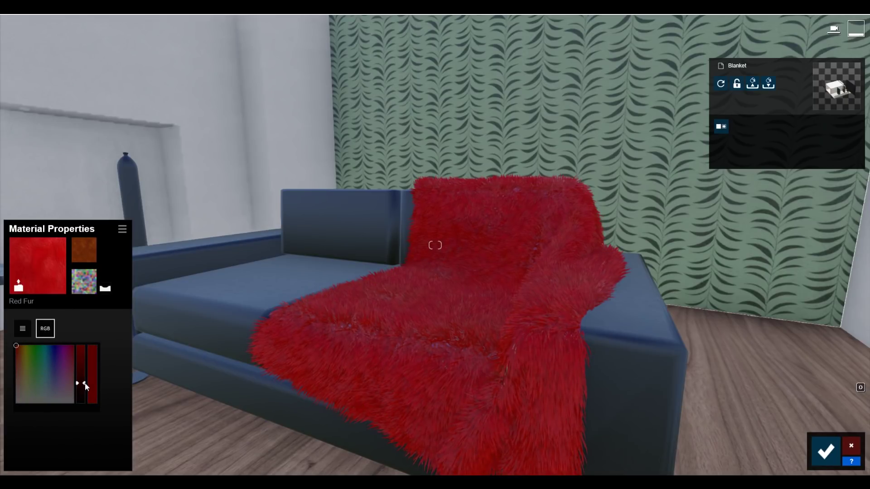
left_click(22, 329)
- Set Fur Size 0.6, Bending 0.2, Gravity 0.4, Fur Length 0.8, and confirm
mouse_move(35, 388)
left_mouse_down()
mouse_move(82, 392)
mouse_move(7, 388)
left_mouse_up()
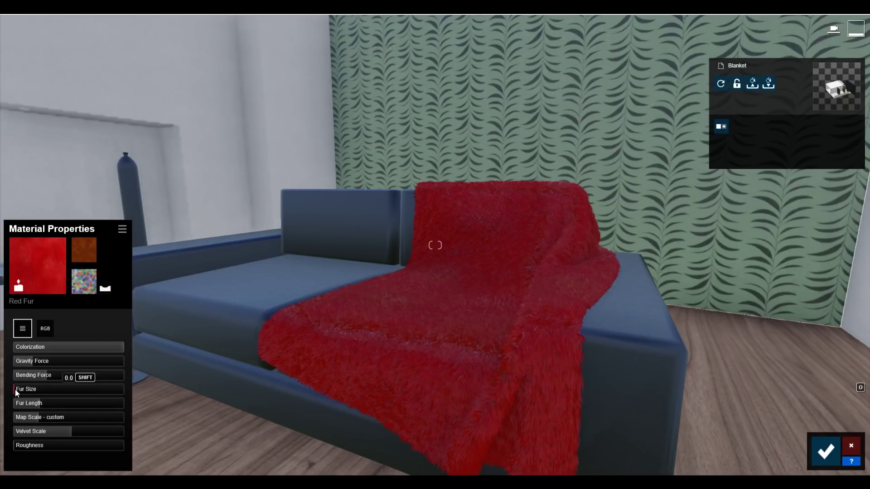
left_click_drag(18, 375, 99, 362)
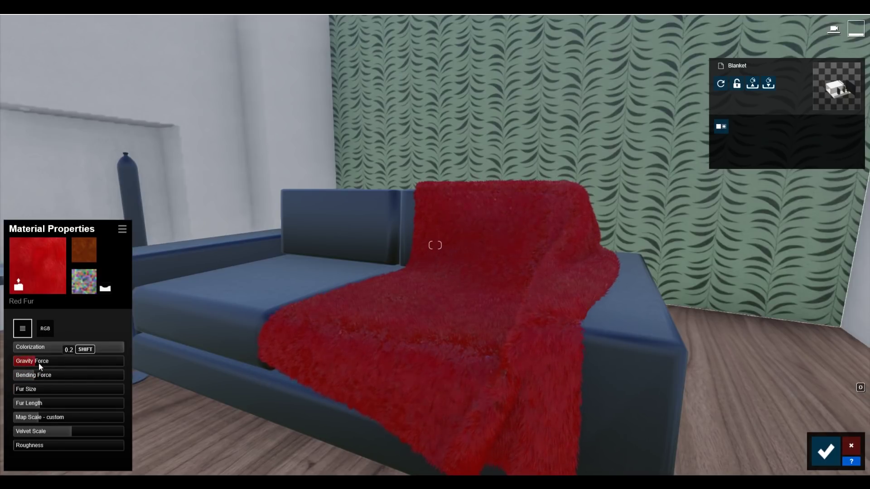
left_click_drag(89, 367, 63, 368)
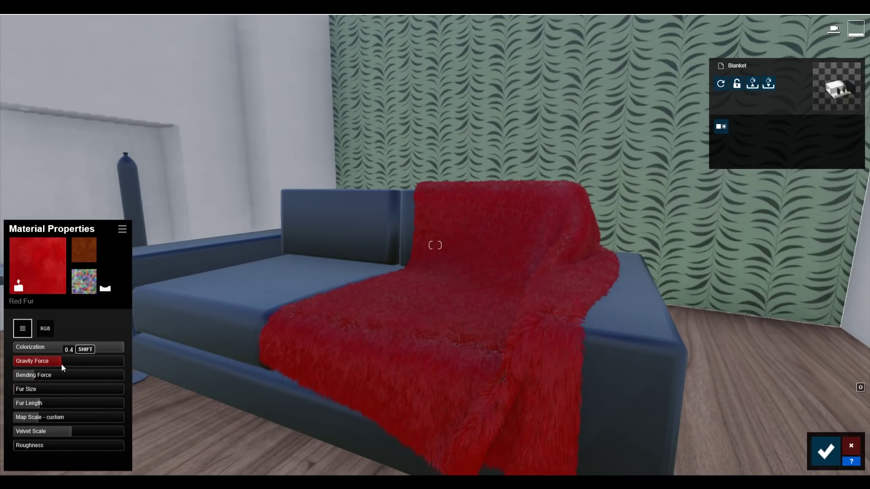
left_click_drag(58, 402, 108, 403)
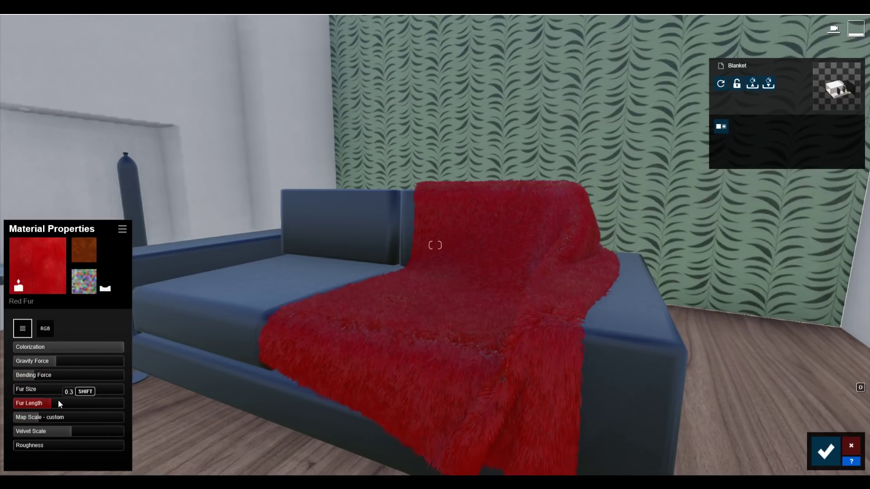
left_click(825, 451)
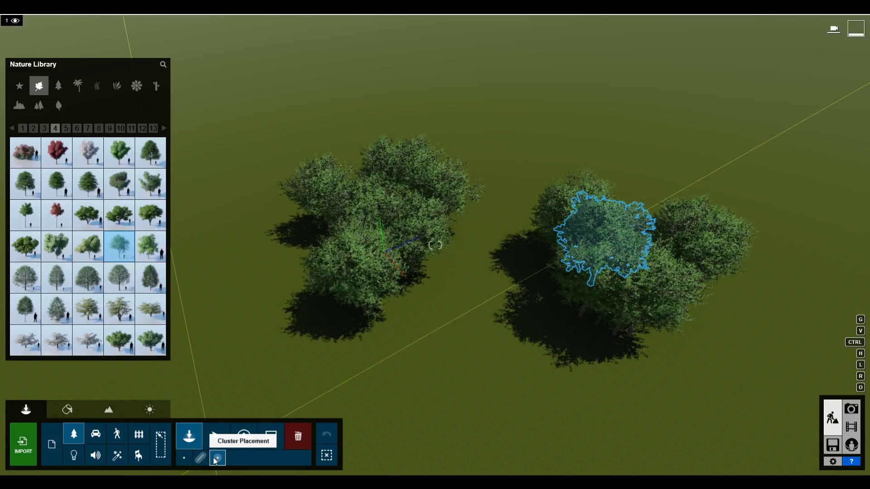
- Enable Cluster Placement and drop tree clusters on the field's top, lower centre, upper right and upper centre
left_click(216, 459)
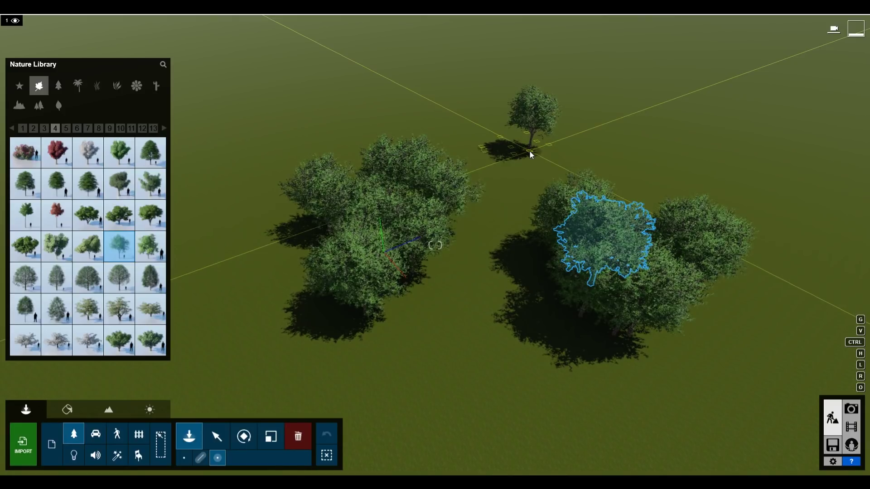
left_click(530, 153)
left_click(507, 343)
left_click(457, 363)
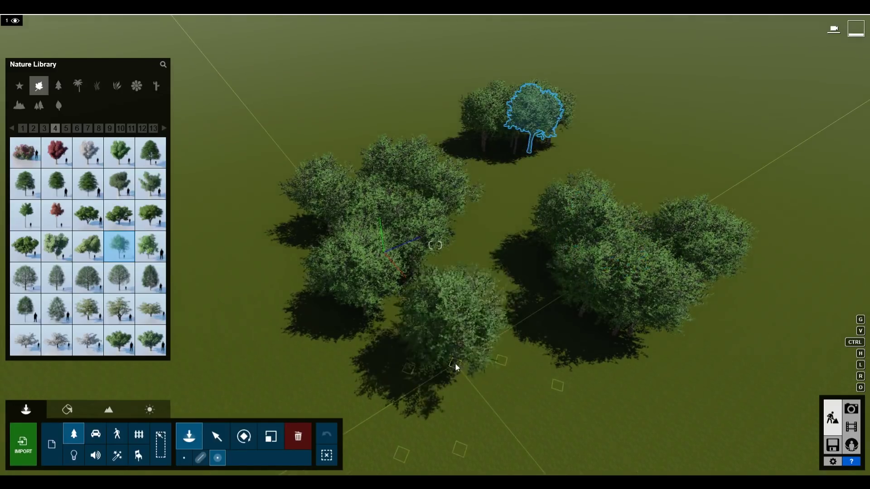
left_click(641, 191)
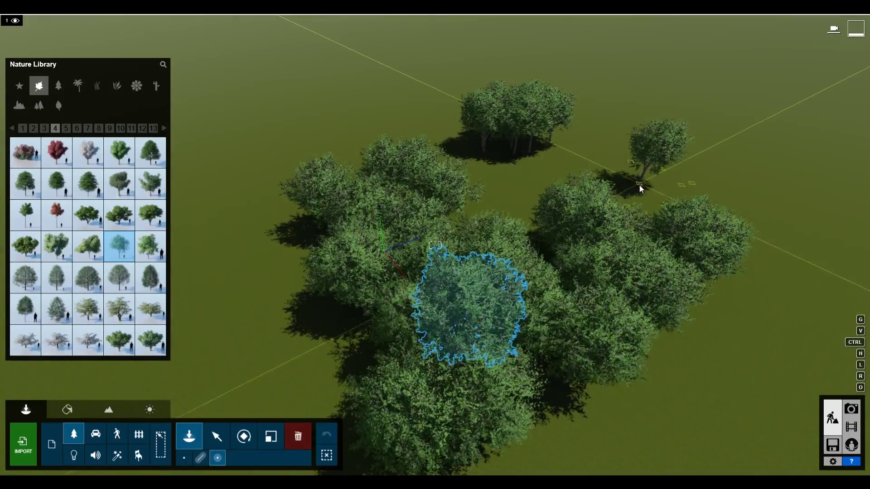
left_click(639, 189)
left_click(516, 201)
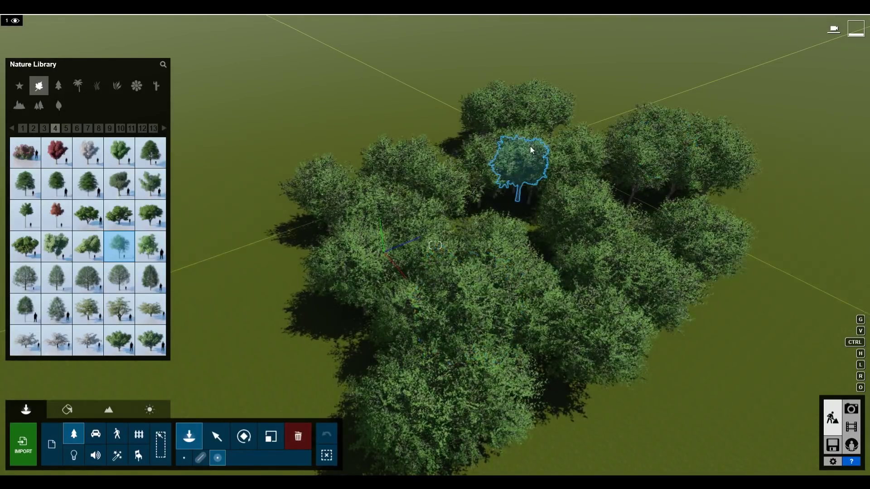